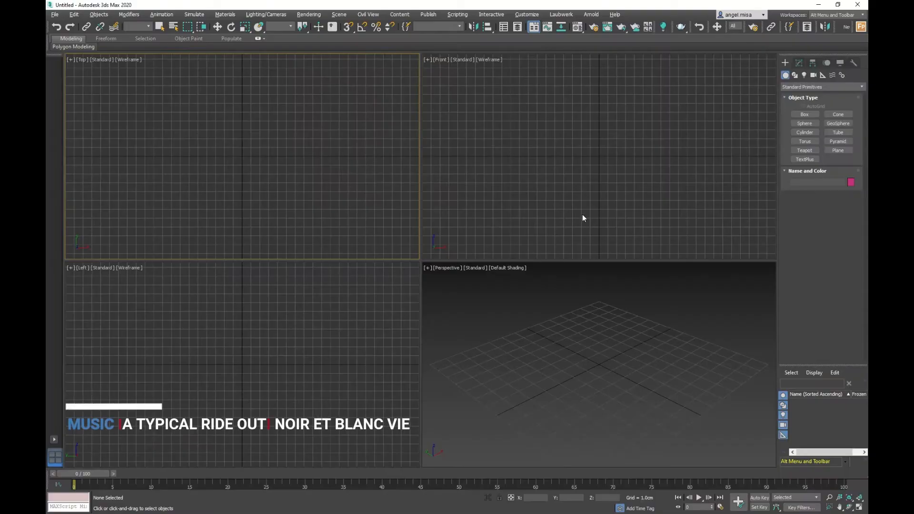
Create a plane about 40 cm long and 39 cm wide in the Top view, starting from the origin.
key("alt+w")
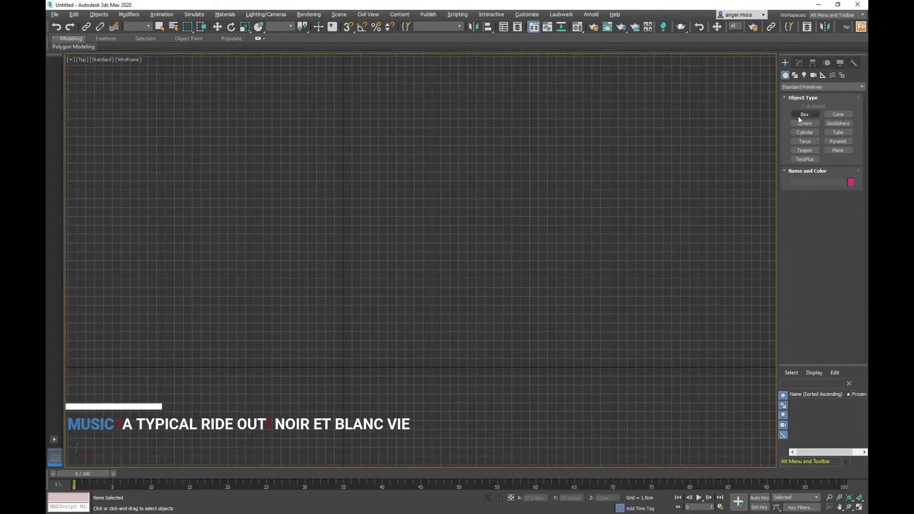
left_click(800, 116)
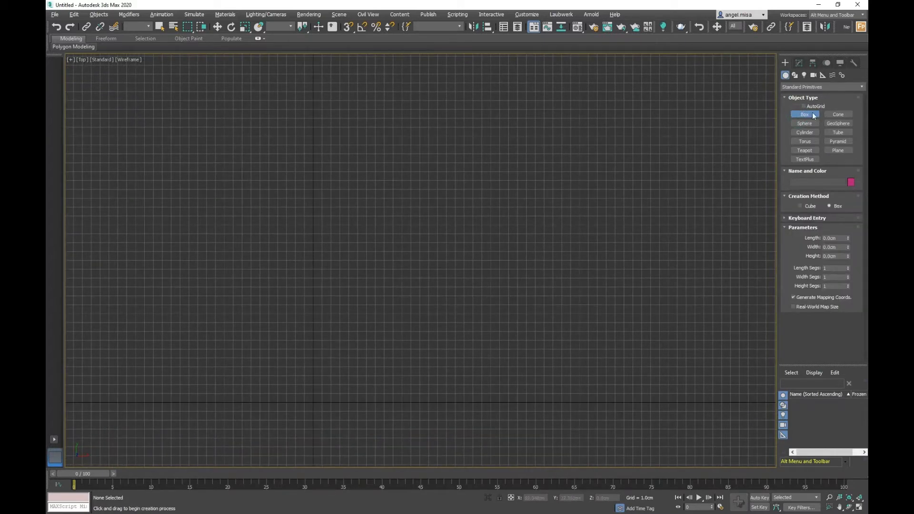
left_click(829, 150)
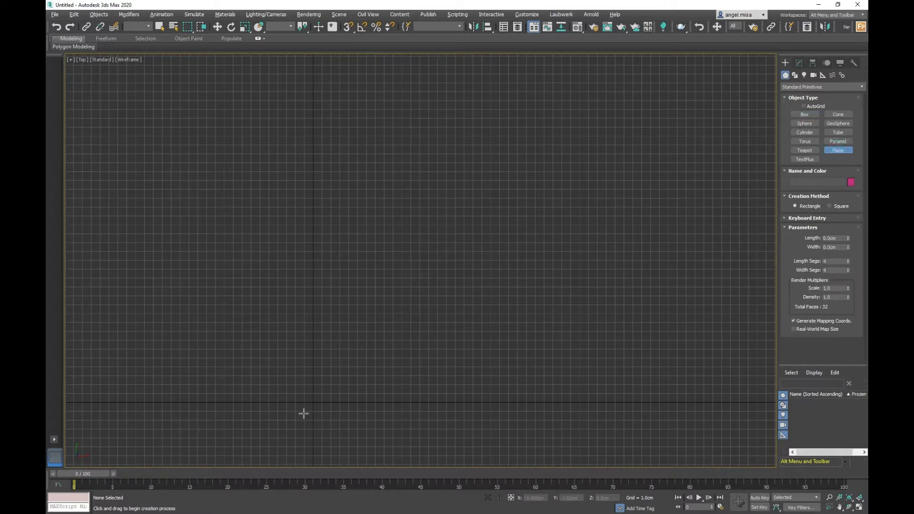
left_click_drag(314, 402, 608, 105)
scroll(475, 248, "down", 2)
middle_click_drag(572, 116, 478, 173)
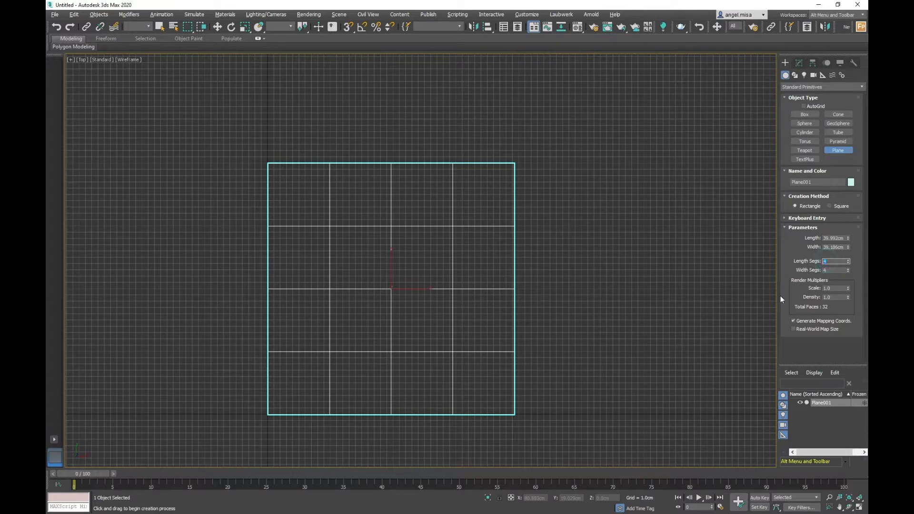
Set the plane's length and width segments to 45 each.
key("Return")
double_click(836, 270)
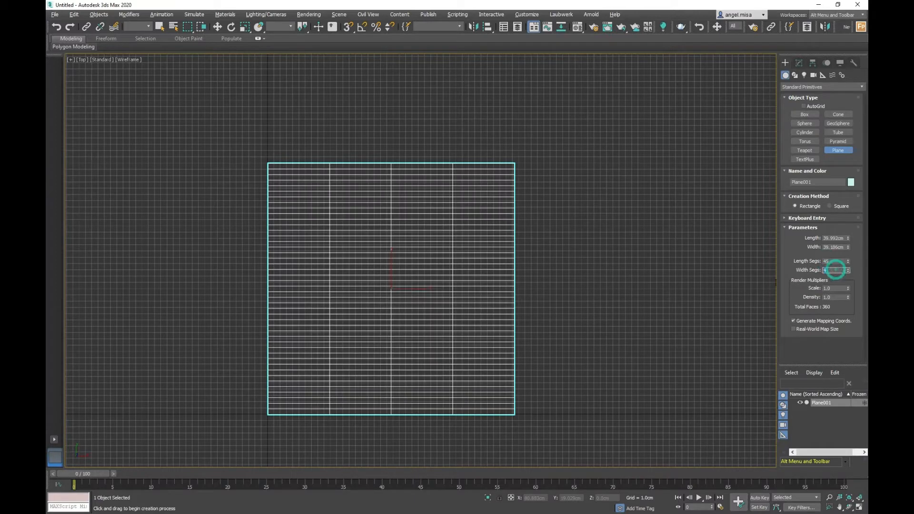
type("45")
key("Return")
middle_click_drag(532, 265, 532, 259)
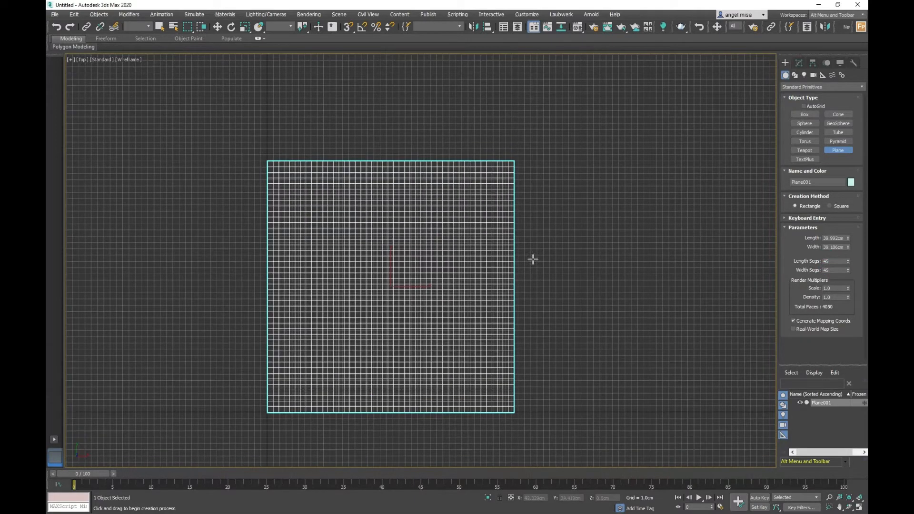
Create a small box about 0.8 by 0.8 cm and 1.2 cm high, centred on the plane's upper-right corner.
left_click(804, 115)
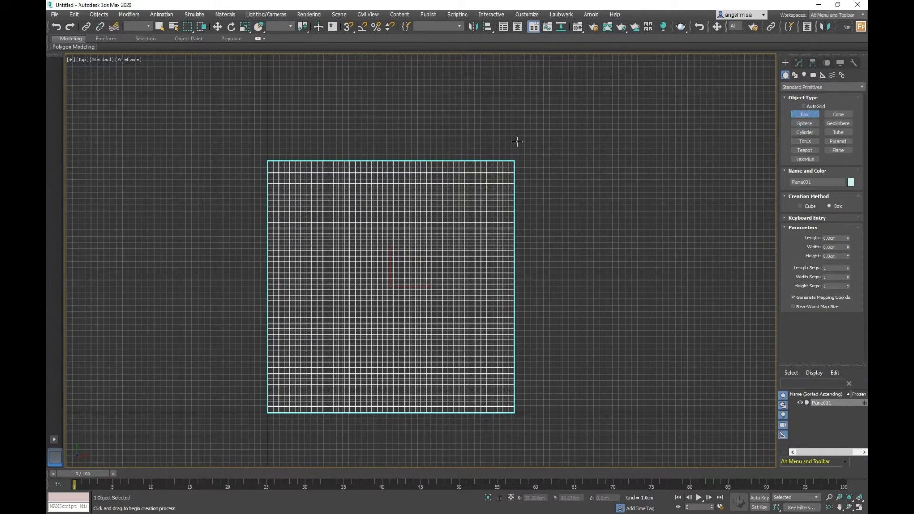
scroll(517, 144, "up", 3)
scroll(510, 170, "up", 3)
left_click_drag(498, 175, 527, 204)
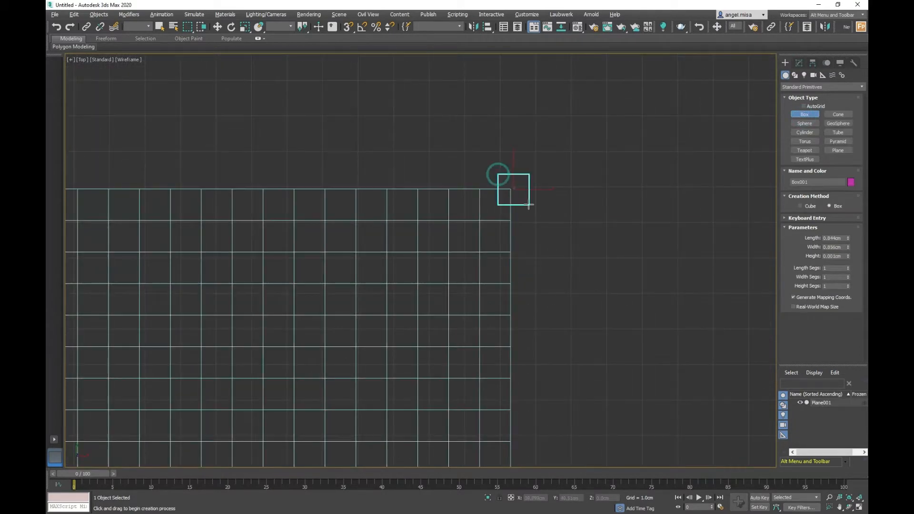
left_click(516, 189)
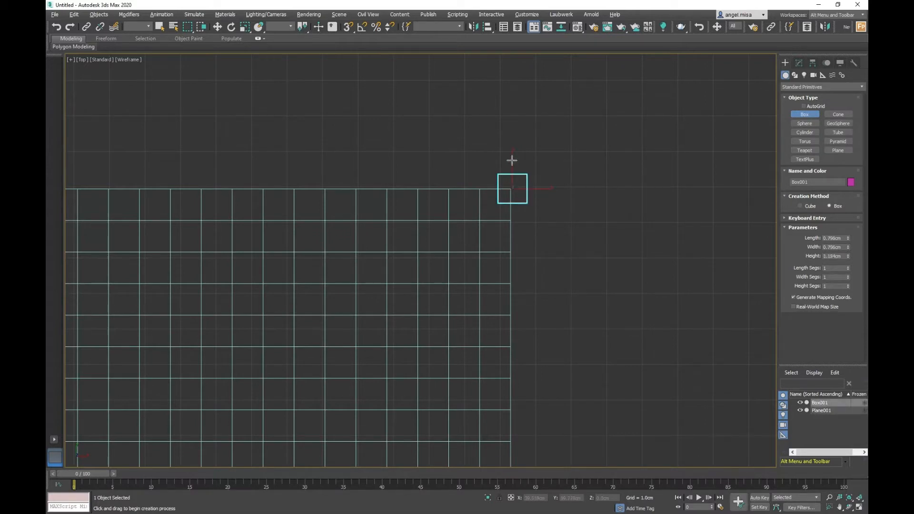
Set the box's length, width and height segments to 45 each and finish creating boxes.
double_click(830, 269)
type("45")
double_click(829, 277)
type("45")
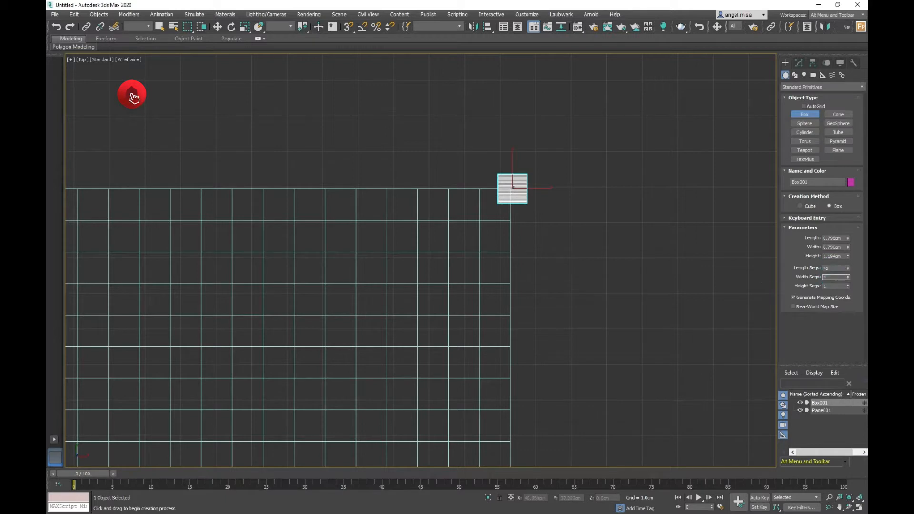
key("Tab")
type("4")
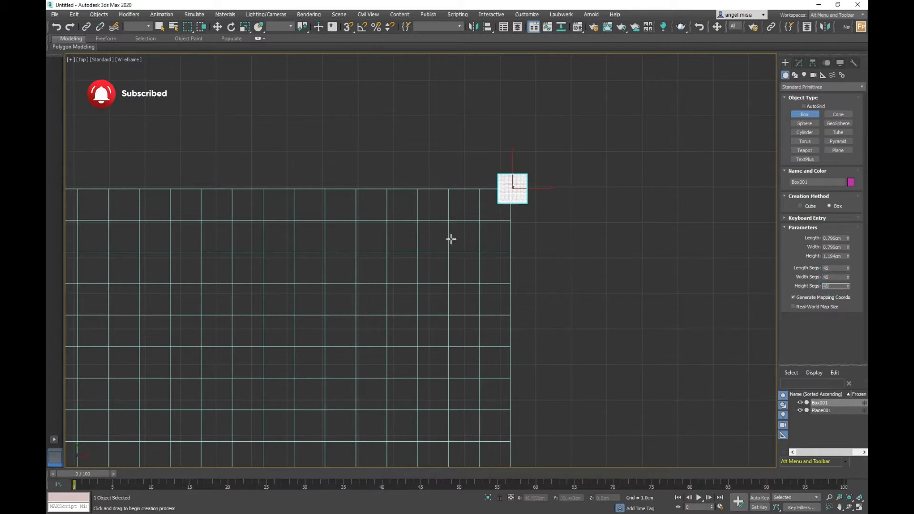
right_click(448, 235)
Clone the box as a single copy along X onto the plane's upper-left corner.
key("w")
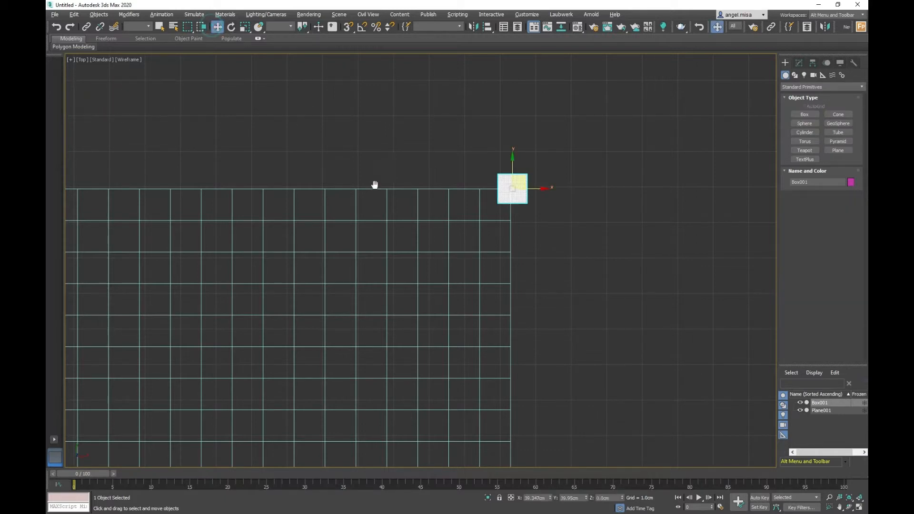
middle_click_drag(374, 185, 435, 179)
left_click(799, 63)
scroll(631, 202, "down", 6)
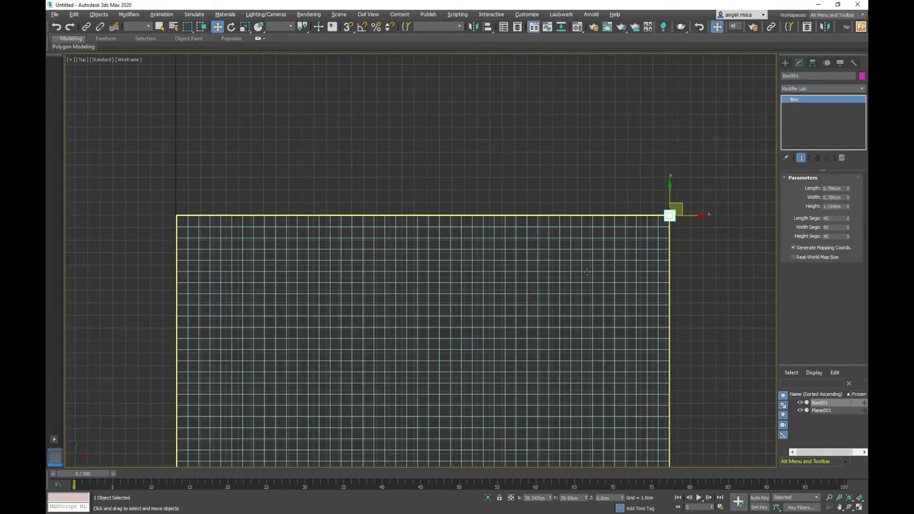
scroll(630, 202, "up", 5)
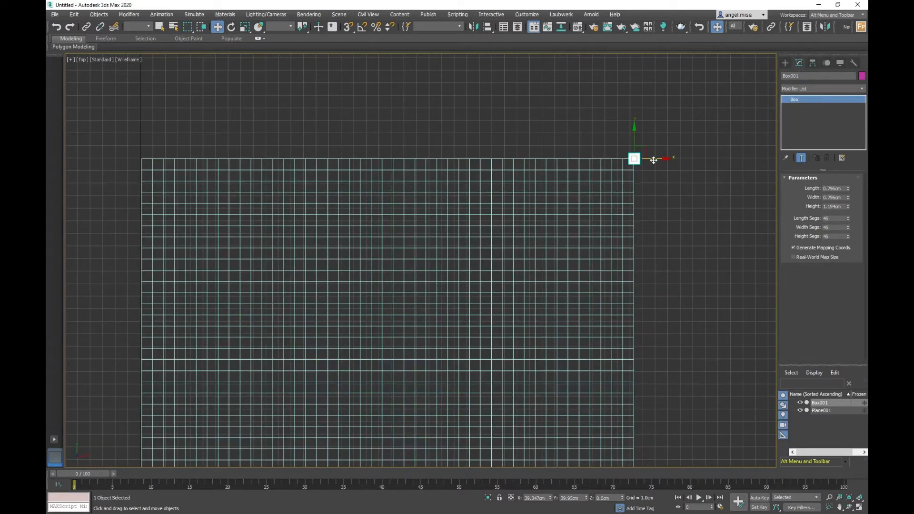
left_click_drag(653, 160, 161, 198, "shift")
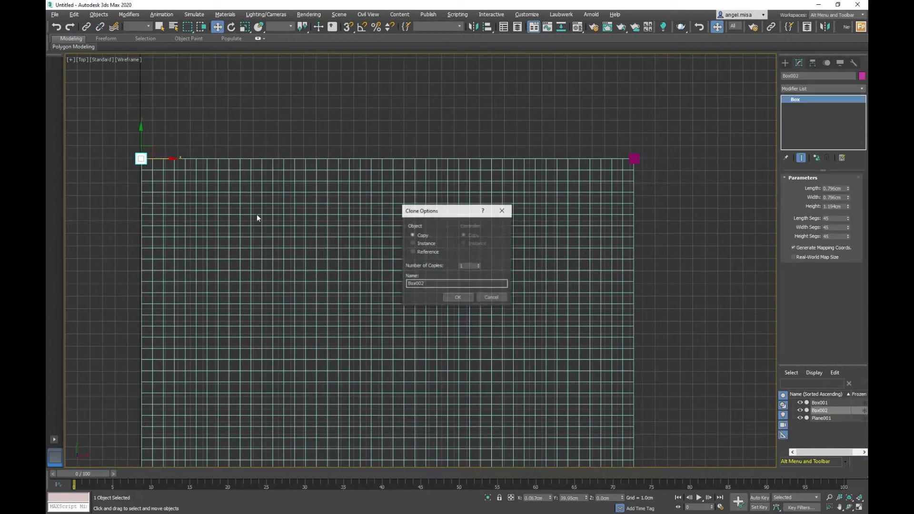
left_click(468, 301)
Clone both upper corner boxes as copies along Y onto the plane's two lower corners.
left_click(634, 159, "ctrl")
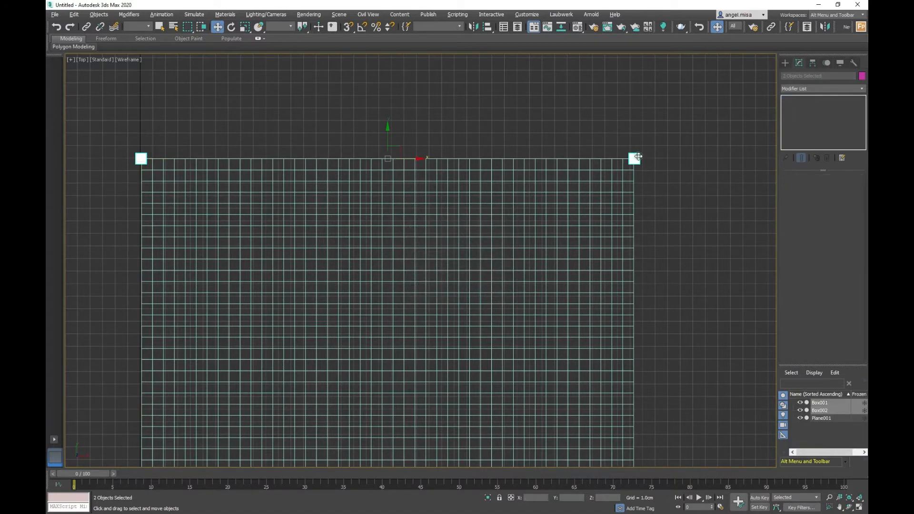
scroll(564, 100, "down", 4)
mouse_move(476, 110)
left_mouse_down("shift")
mouse_move(490, 194)
mouse_move(496, 357)
mouse_move(504, 363)
mouse_move(493, 324)
mouse_move(494, 114)
mouse_move(506, 360)
left_mouse_up("shift")
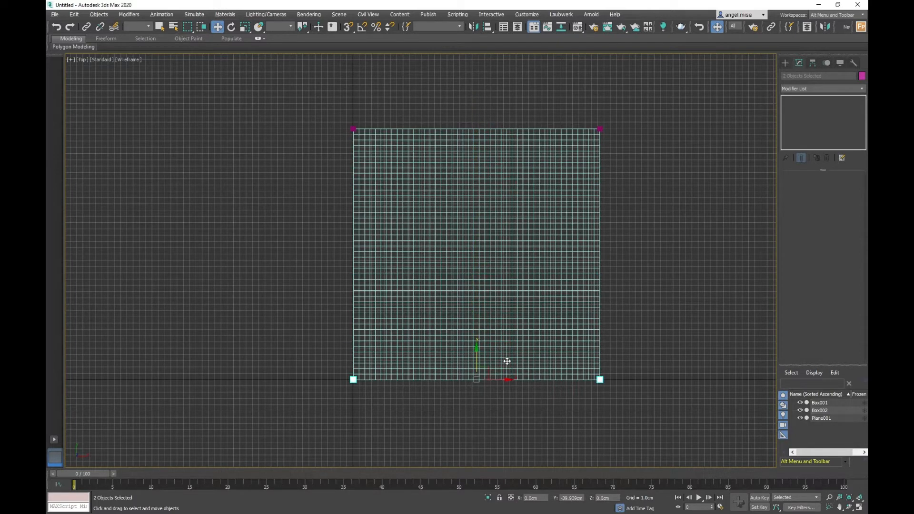
left_click_drag(507, 361, 507, 361, "shift")
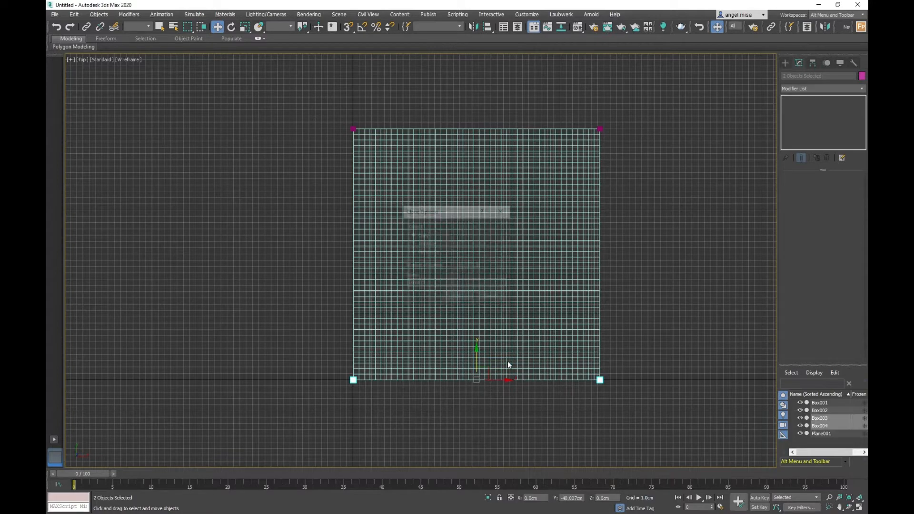
left_click(465, 298)
Clone the lower-right corner box as a copy to the plane's centre and fine-tune its position there.
middle_click_drag(572, 310, 523, 307)
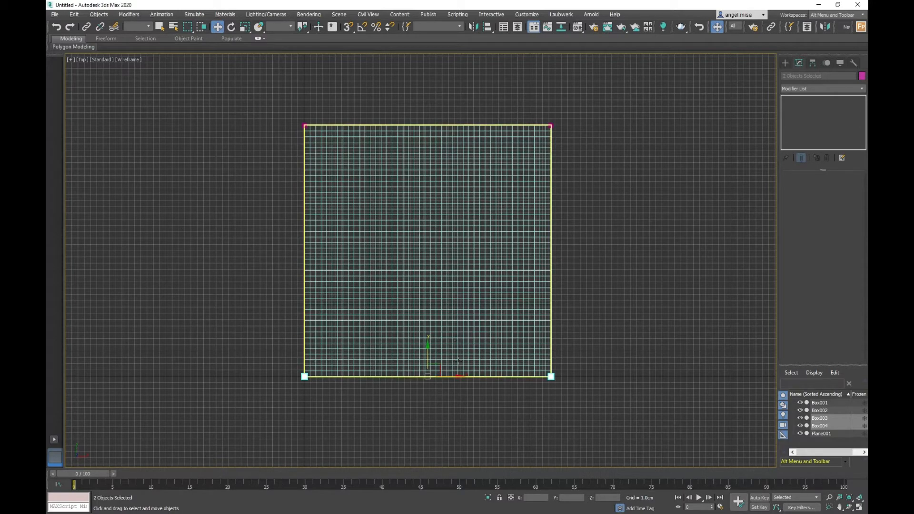
middle_click_drag(516, 375, 446, 324)
middle_click_drag(506, 307, 523, 320)
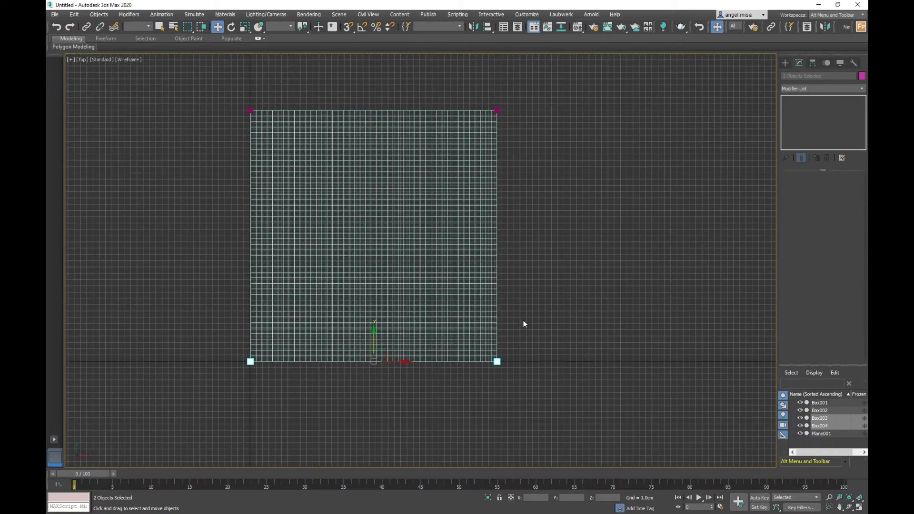
left_click(498, 362)
mouse_move(508, 352)
left_mouse_down()
mouse_move(374, 226)
mouse_move(385, 228)
left_mouse_up()
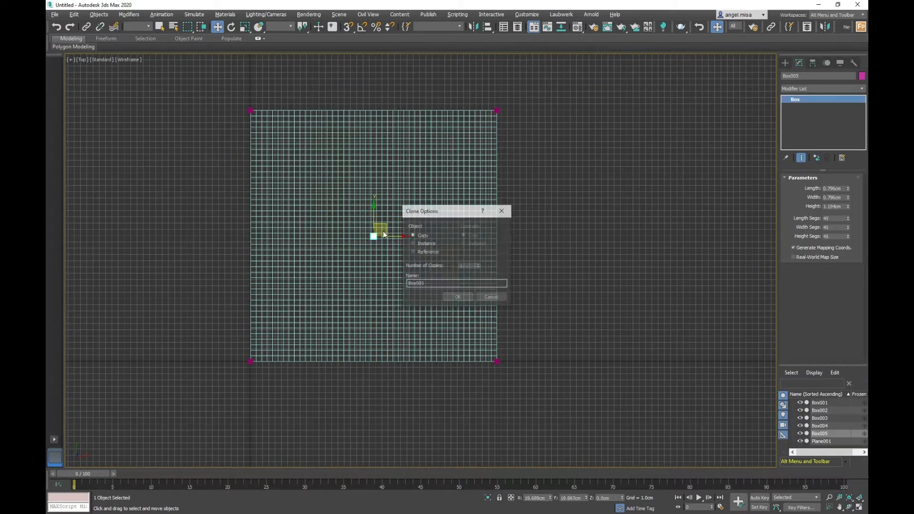
left_click(460, 298)
scroll(389, 242, "up", 5)
scroll(389, 241, "up", 4)
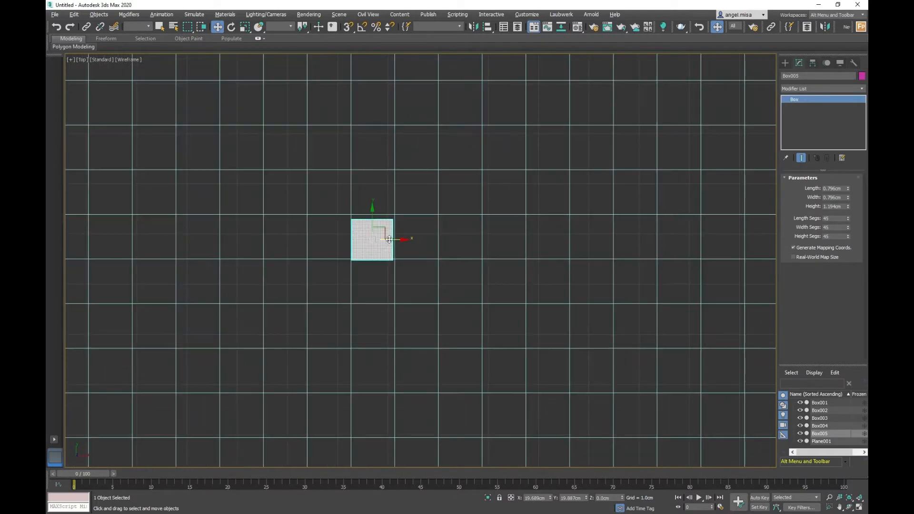
left_click_drag(388, 233, 405, 212)
scroll(404, 212, "up", 7)
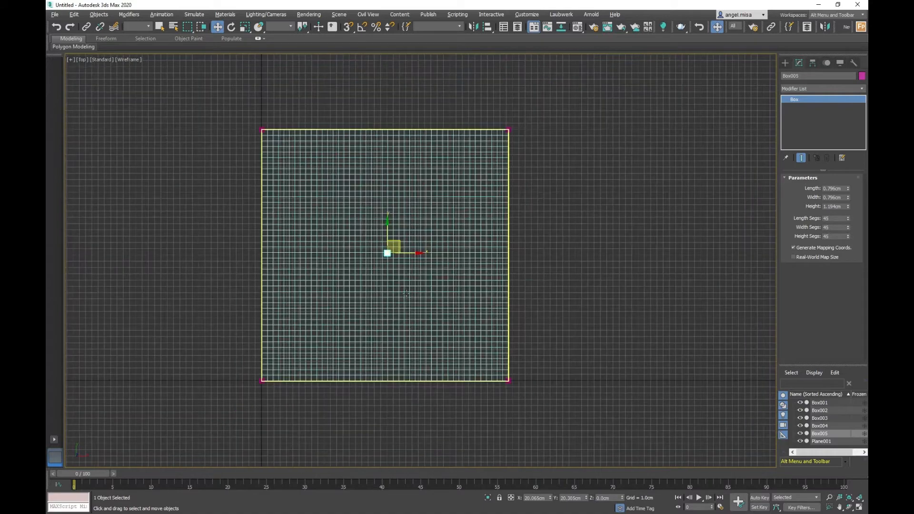
Select the five boxes in the Front view, lower them until the plane crosses their mid-height, and frame them in the Perspective view.
key("alt+w")
key("alt+w")
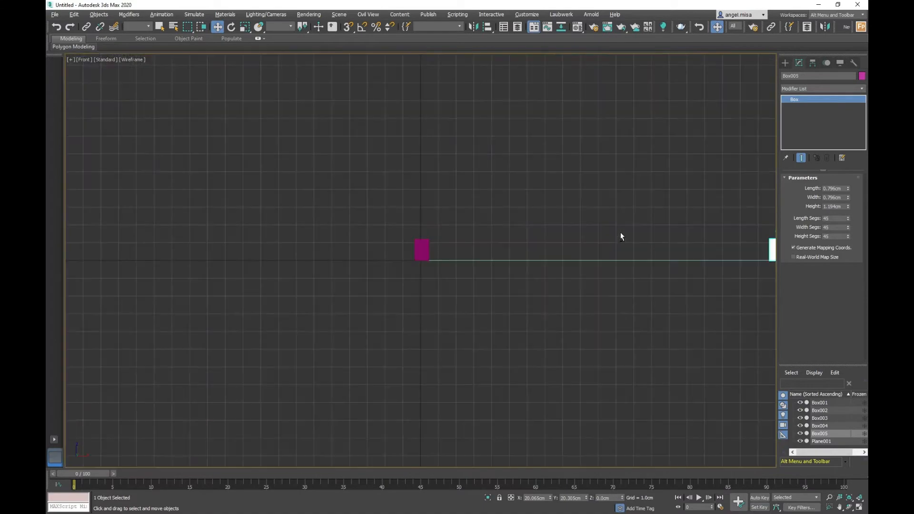
middle_click_drag(621, 236, 386, 238)
scroll(365, 245, "down", 5)
left_click_drag(504, 260, 503, 256)
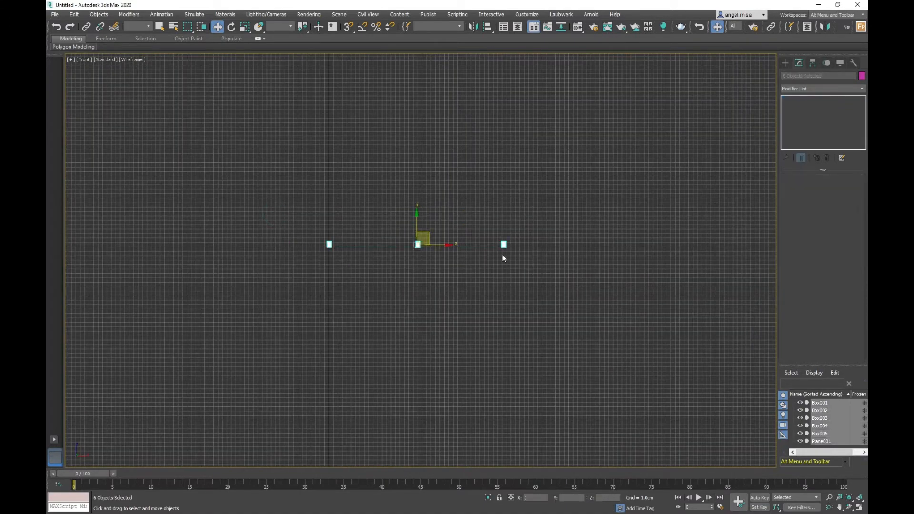
scroll(476, 245, "up", 2)
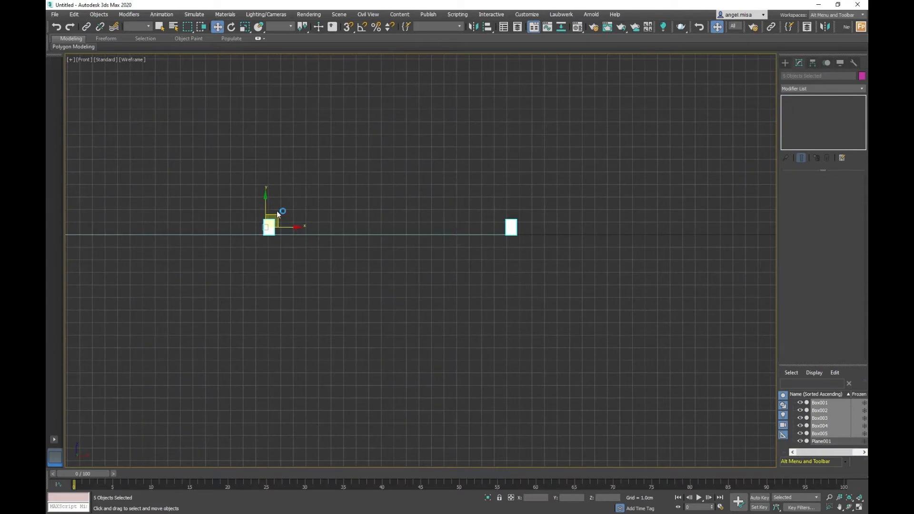
key("alt+w")
middle_click(428, 367)
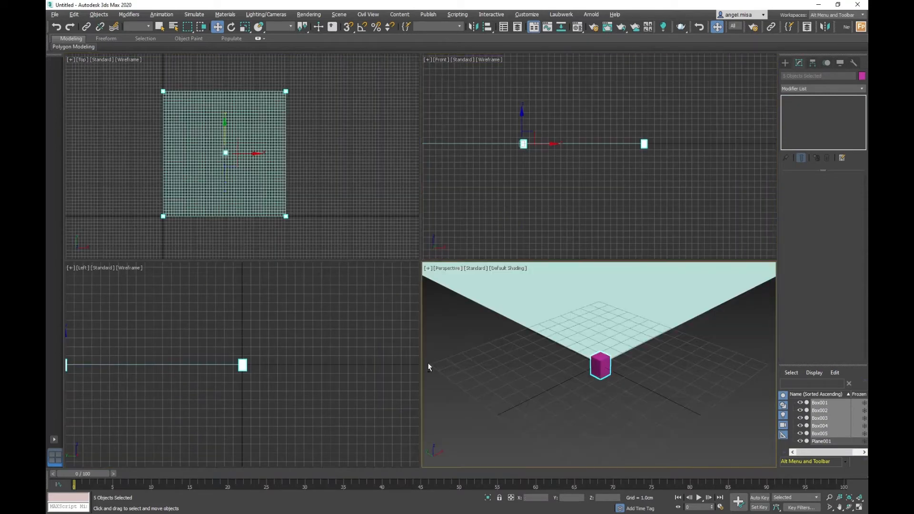
key("alt+w")
key("z")
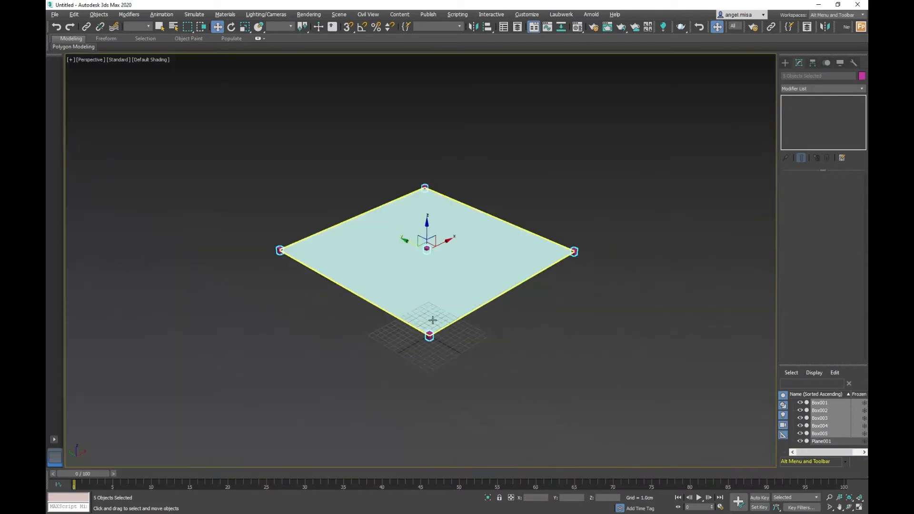
Select the plane and apply the Cloth modifier to it in the maximized Top view.
left_click(317, 331)
scroll(402, 280, "up", 5)
left_click(396, 284)
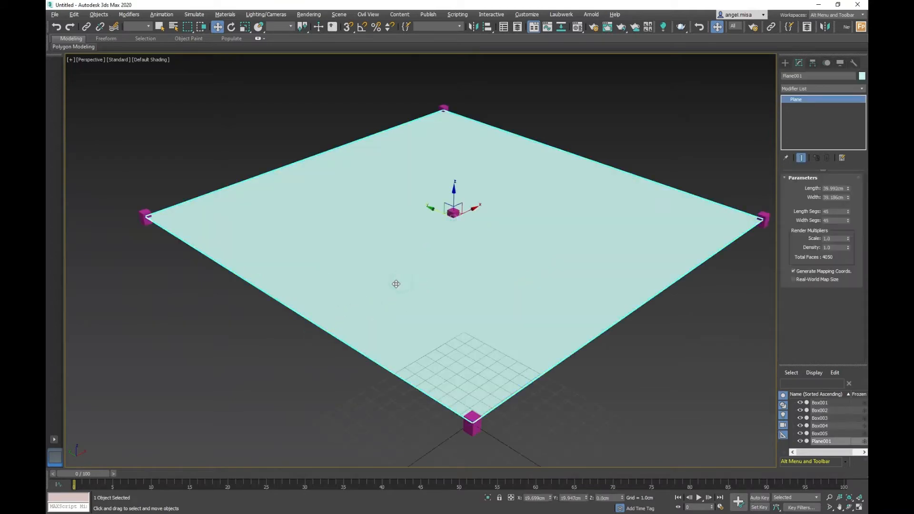
key("alt+w")
right_click(288, 184)
key("alt+w")
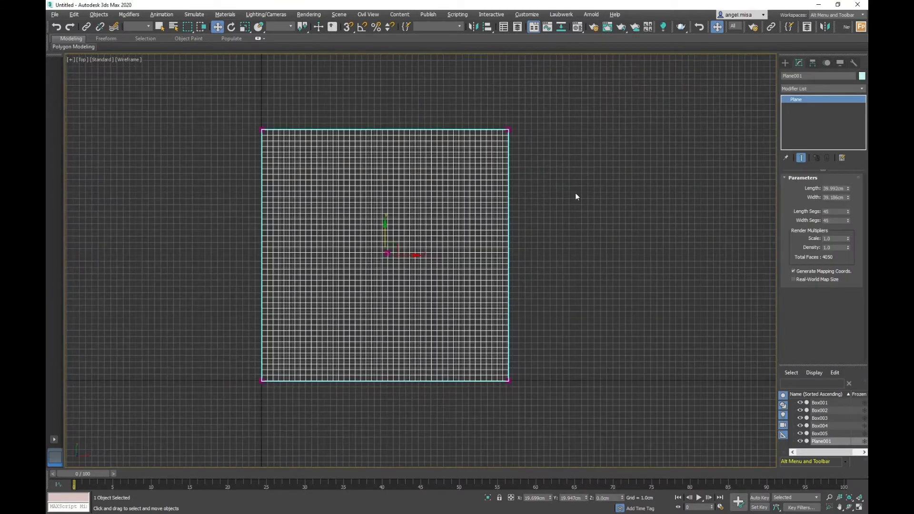
left_click(785, 64)
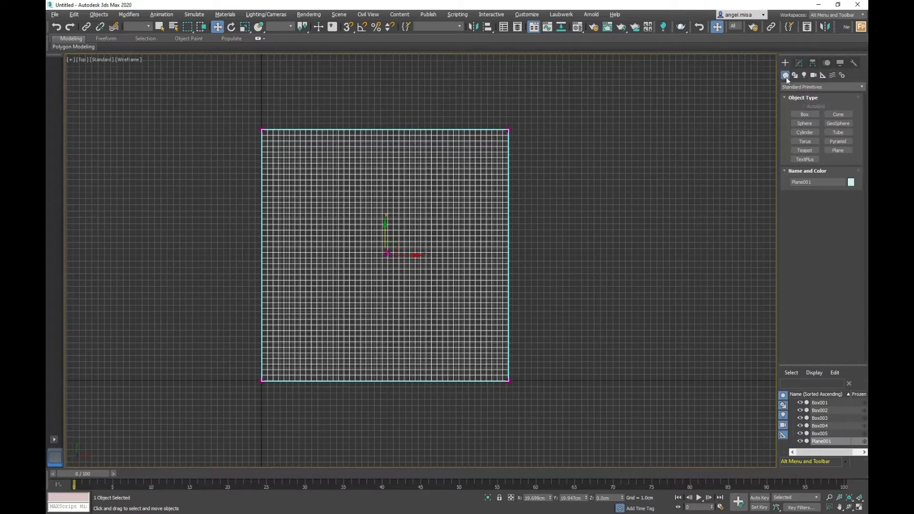
left_click(800, 63)
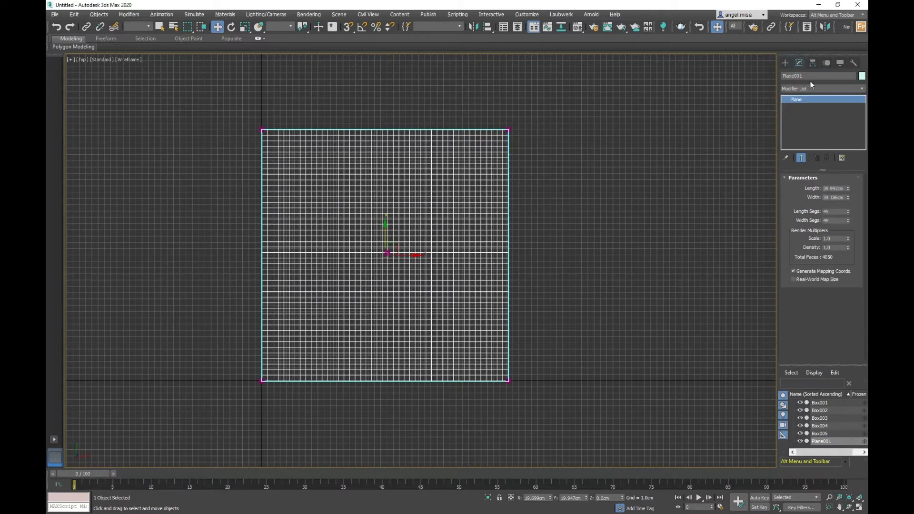
left_click(861, 89)
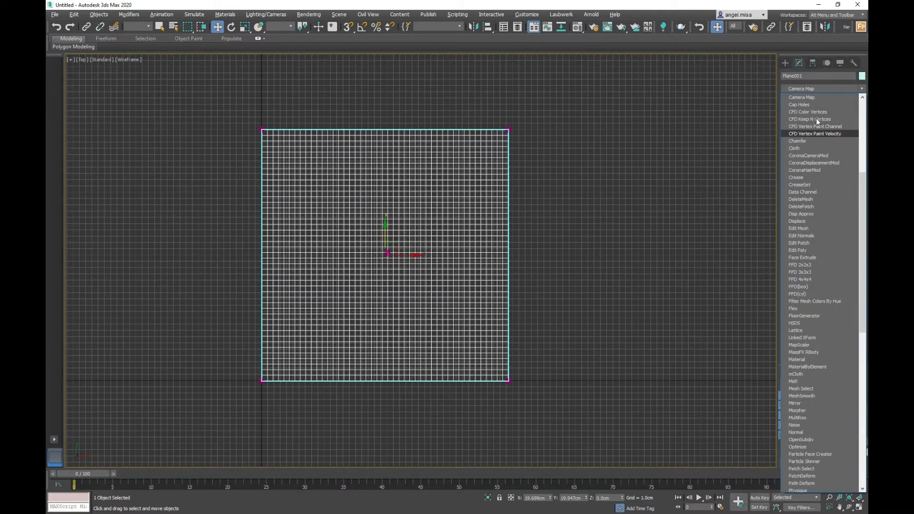
scroll(817, 138, "down", 3)
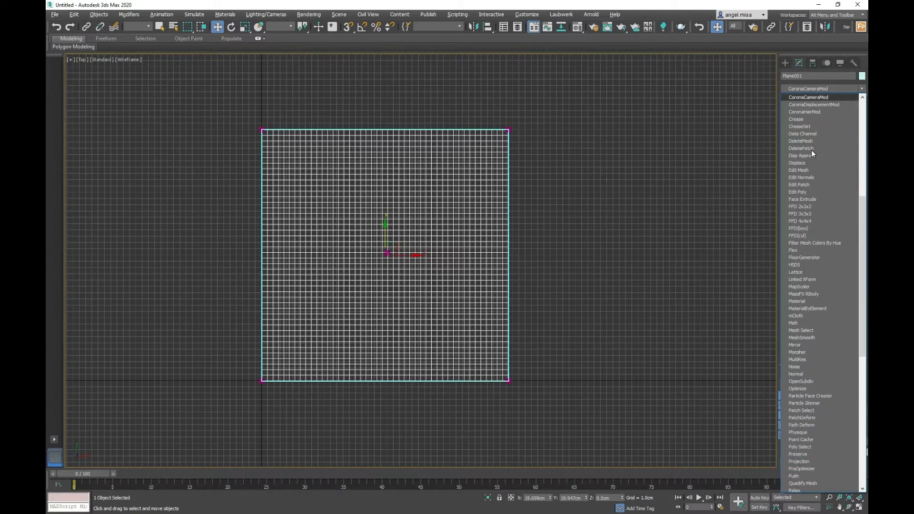
scroll(811, 150, "up", 1)
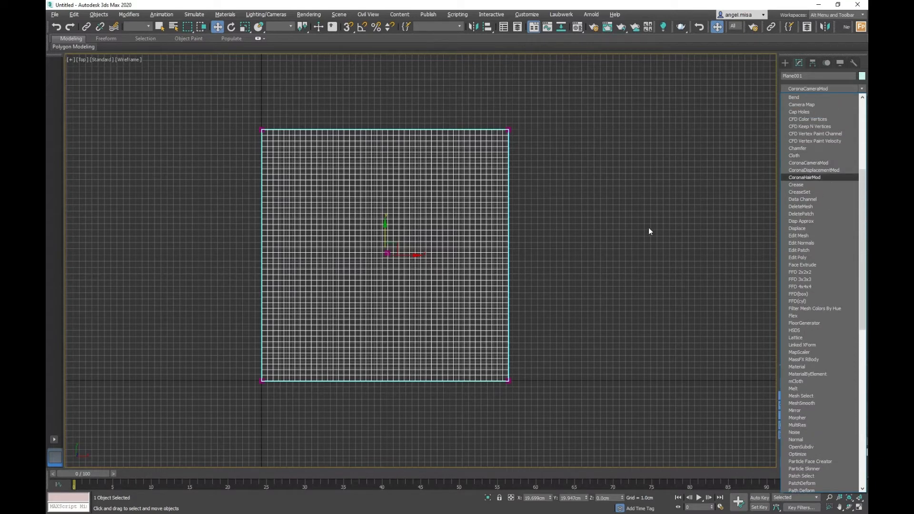
left_click(790, 156)
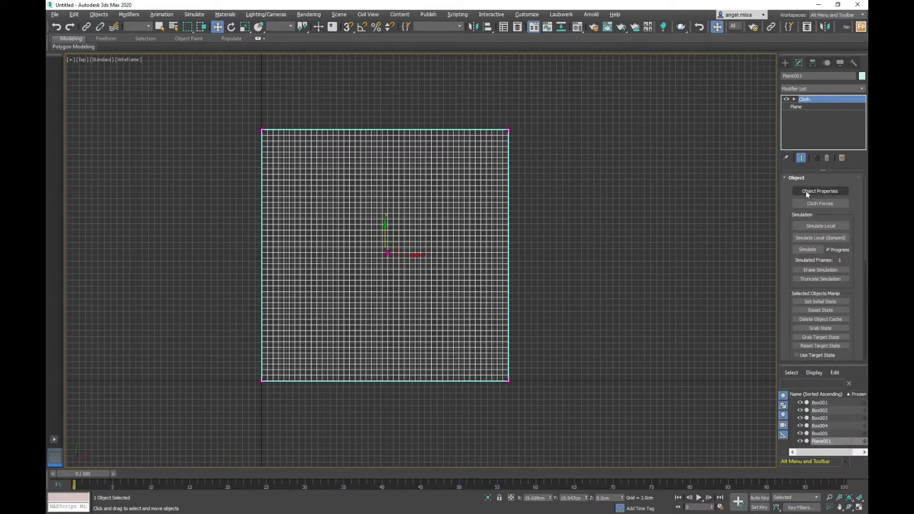
Set the plane to Cloth in the Cloth modifier's object properties and accept the default cloth values.
left_click(807, 192)
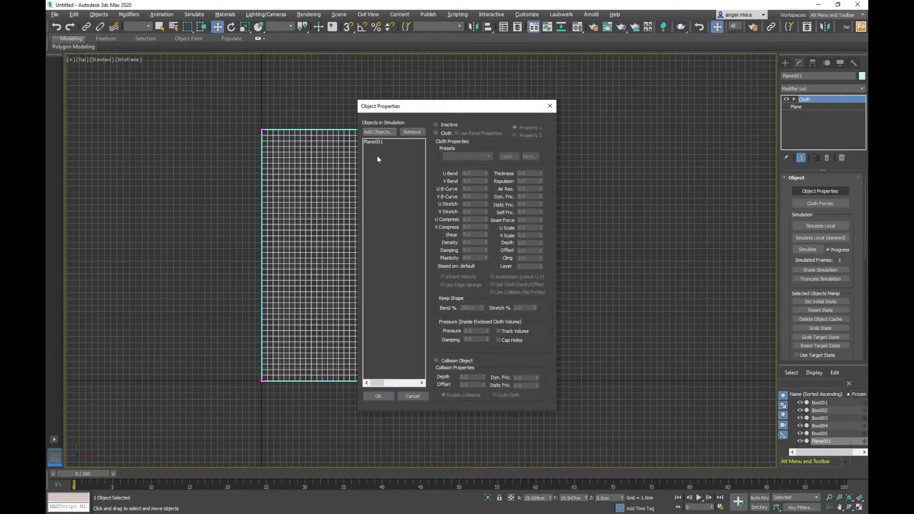
left_click(373, 143)
left_click(437, 133)
left_click(387, 397)
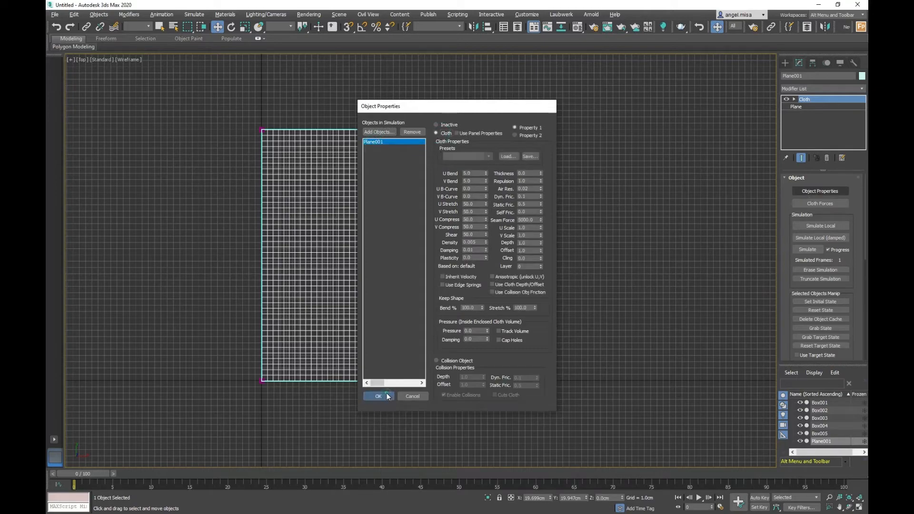
Reselect the plane and enter the Cloth modifier's Group sub-object level at the plane's upper-right corner.
scroll(498, 211, "up", 5)
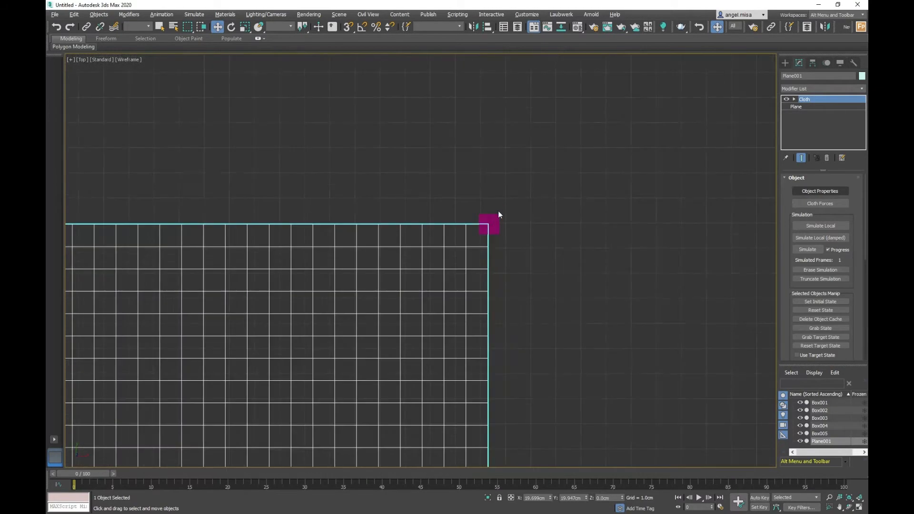
left_click(755, 134)
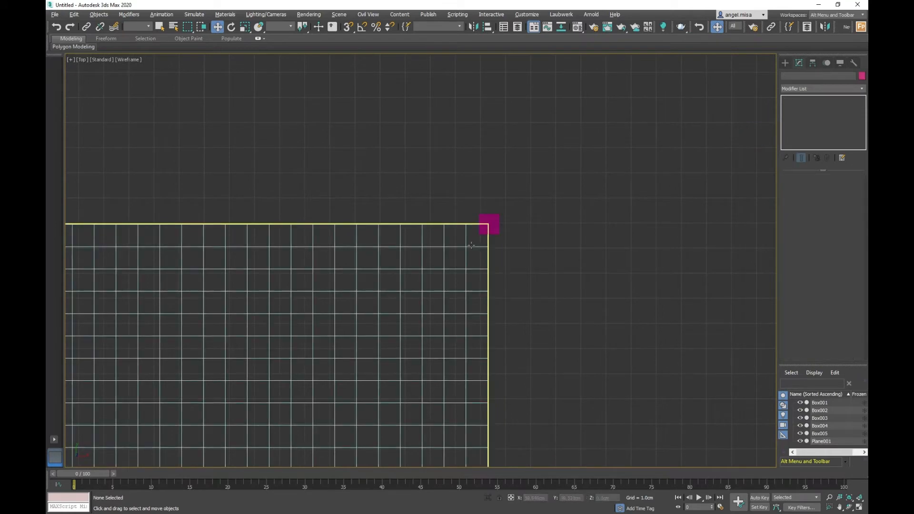
left_click(472, 246)
left_click(794, 99)
left_click(800, 107)
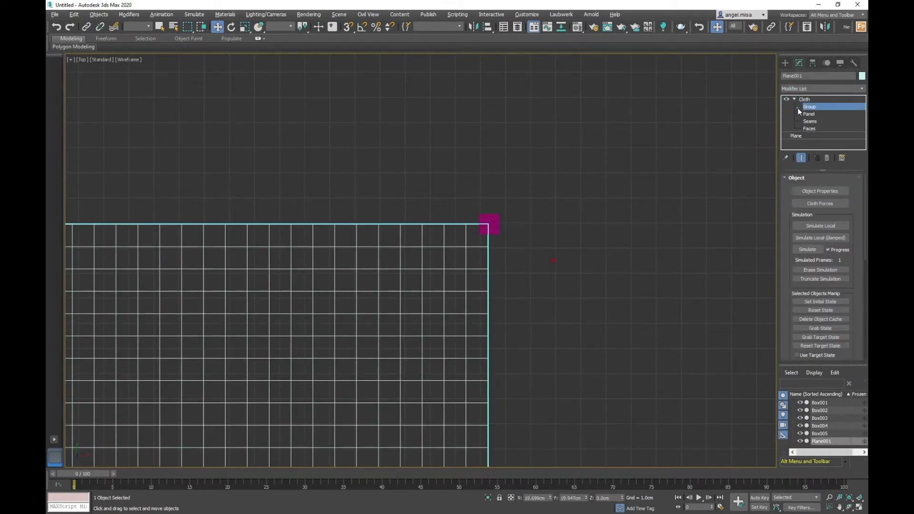
left_click(803, 190)
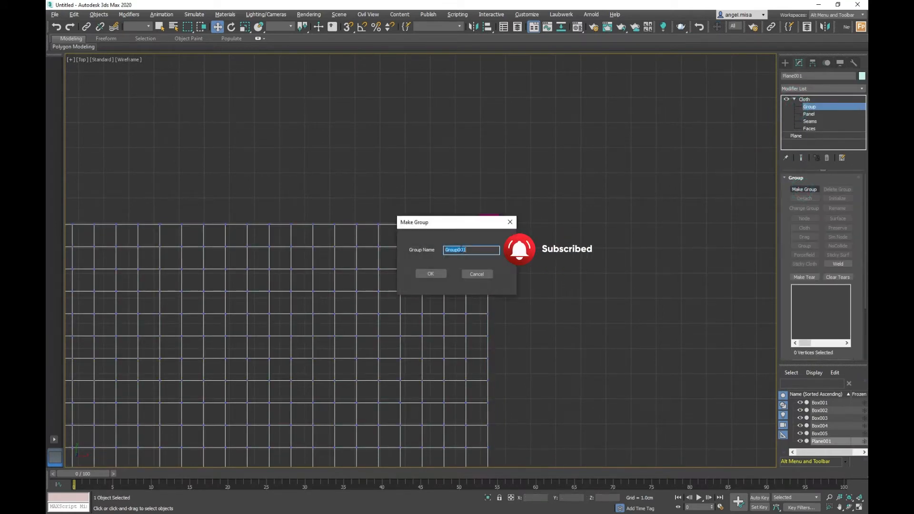
left_click_drag(460, 223, 559, 147)
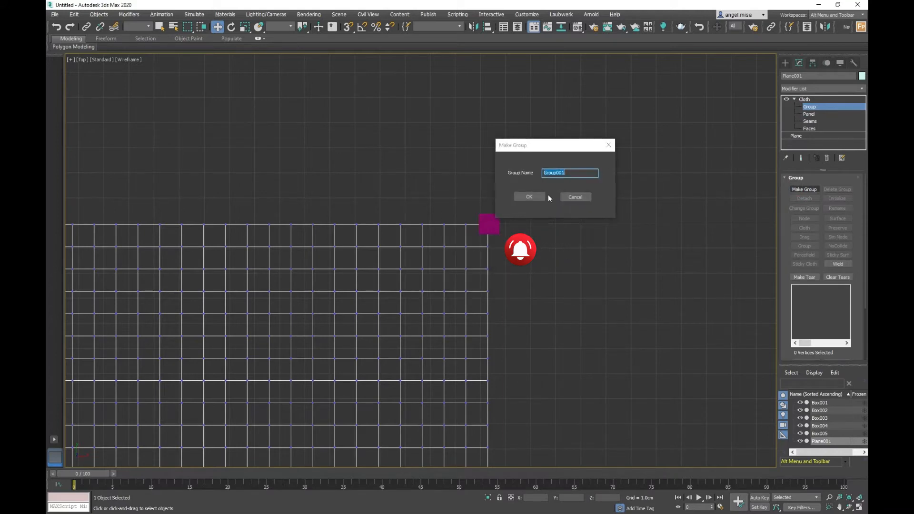
left_click(576, 197)
Make a cloth group from the plane's upper-right corner vertex and constrain it as a node to the box there.
scroll(453, 190, "up", 5)
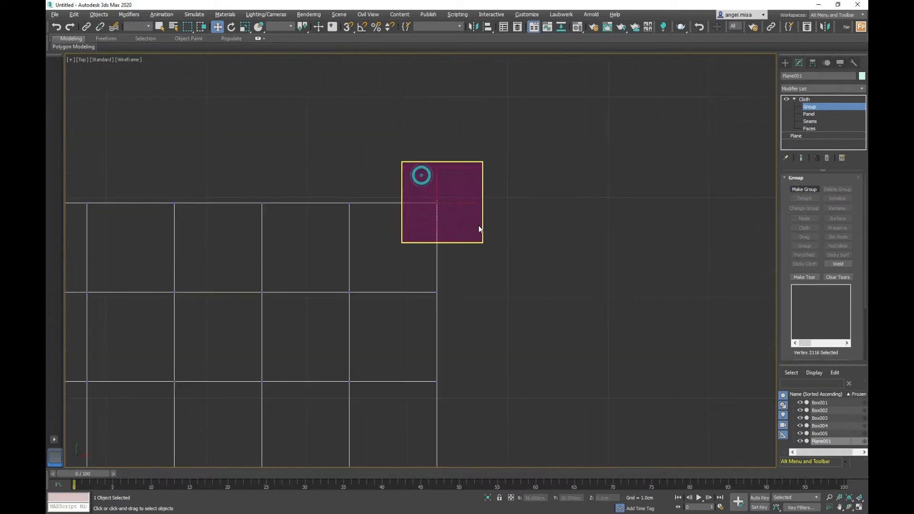
left_click(804, 189)
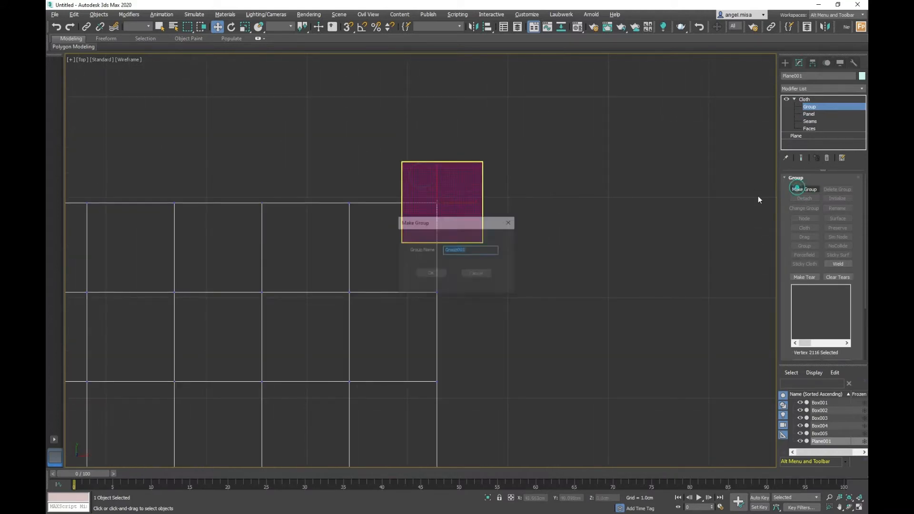
left_click(436, 275)
left_click(805, 220)
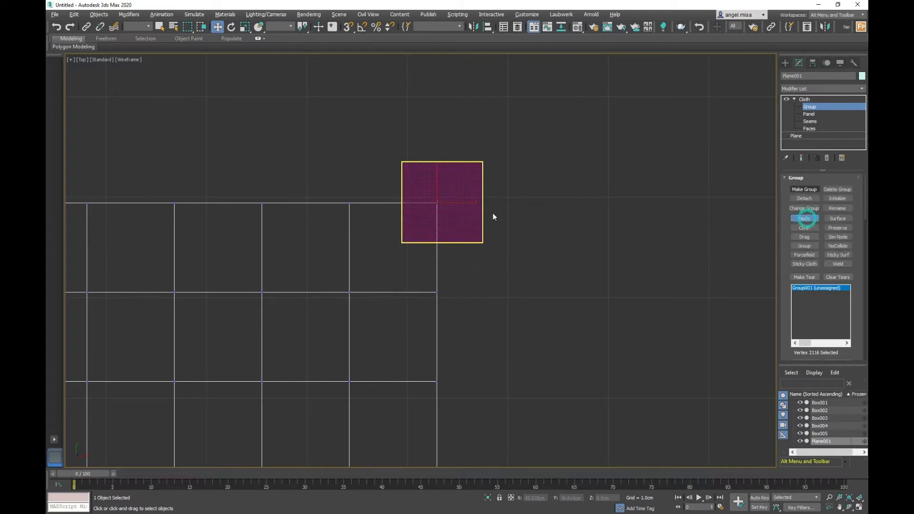
left_click(475, 190)
Make a cloth group from the plane's upper-left corner vertex and constrain it as a node to the box there.
scroll(474, 190, "down", 7)
middle_click_drag(172, 211, 399, 199)
scroll(352, 181, "up", 3)
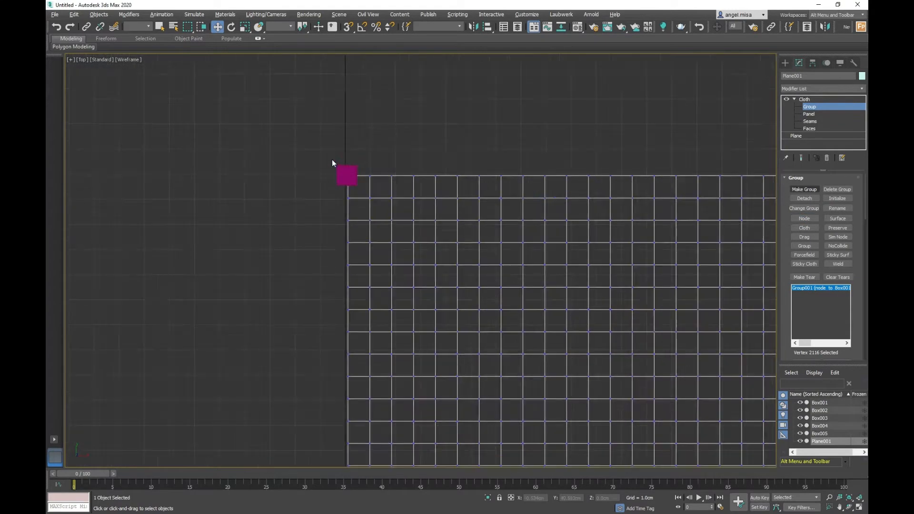
scroll(332, 162, "up", 3)
left_click(805, 190)
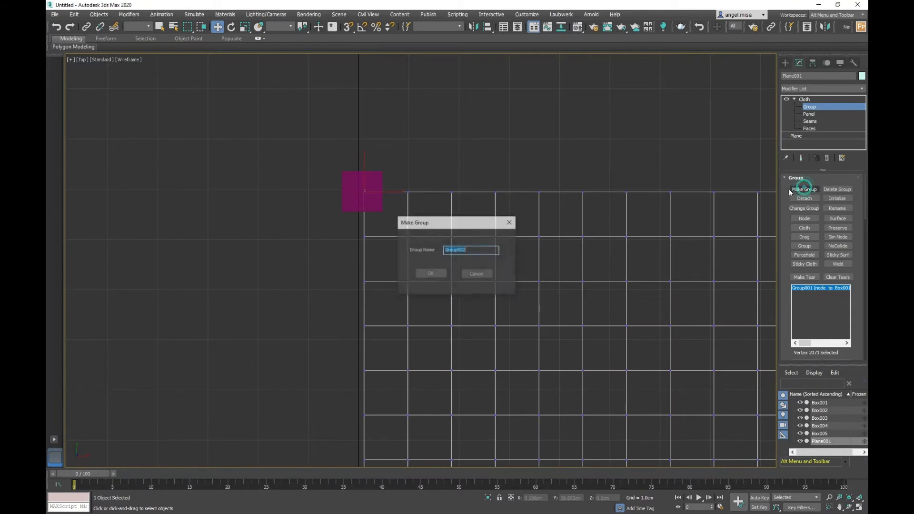
left_click(430, 274)
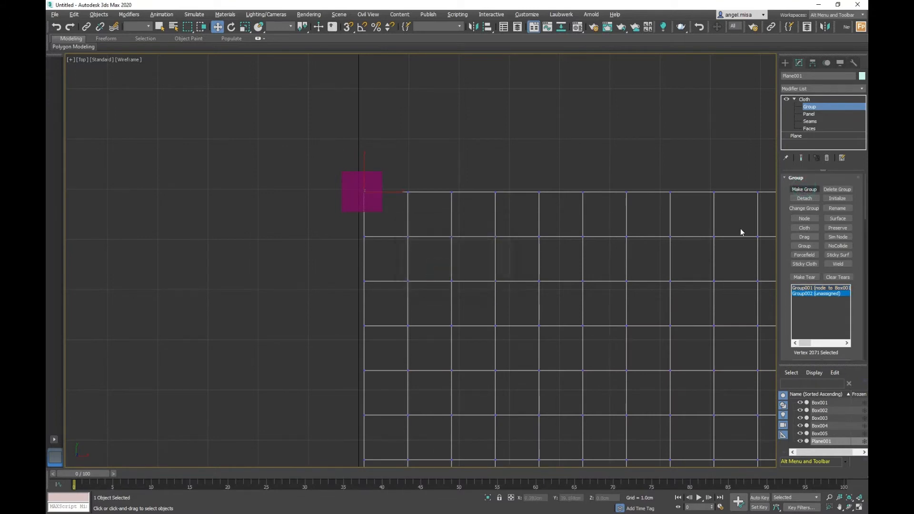
left_click(805, 219)
left_click(364, 176)
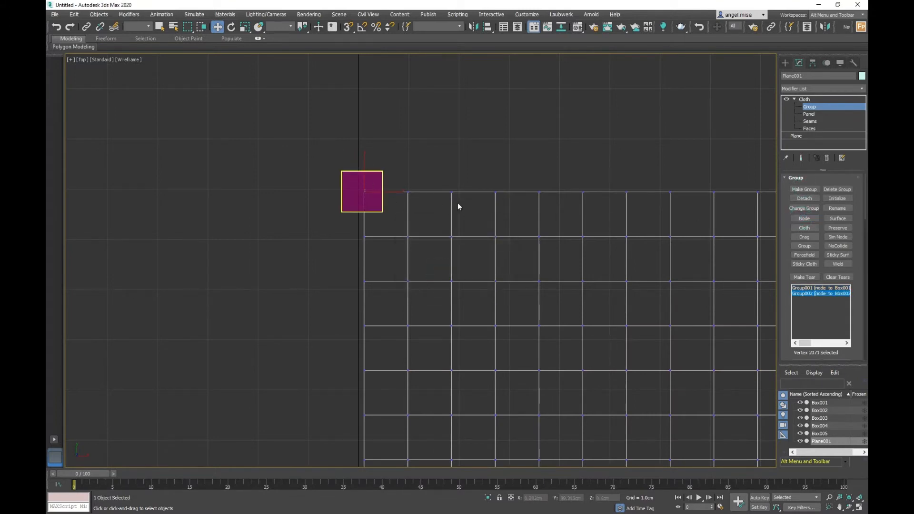
Make a cloth group from the plane's lower-left corner vertex and constrain it as a node to the box there.
scroll(519, 219, "down", 8)
middle_click_drag(468, 283, 362, 88)
scroll(360, 291, "up", 8)
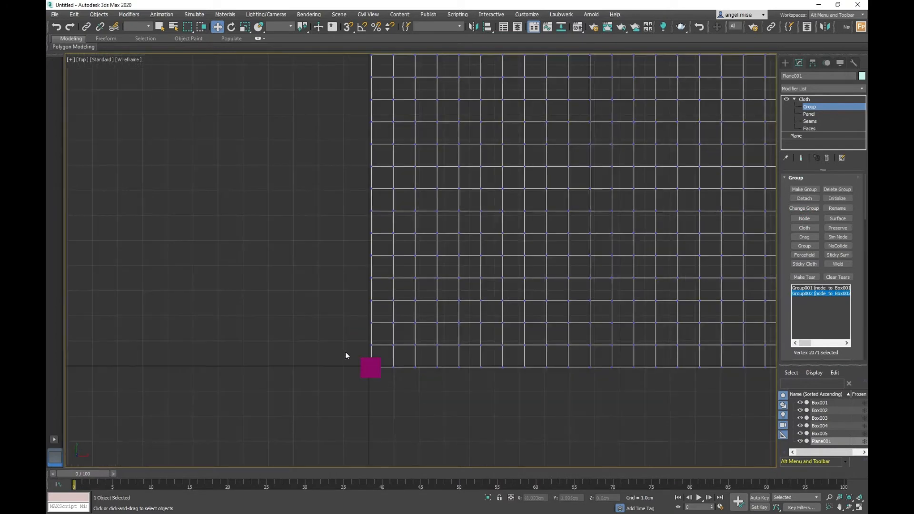
left_click_drag(387, 382, 388, 384)
left_click(804, 189)
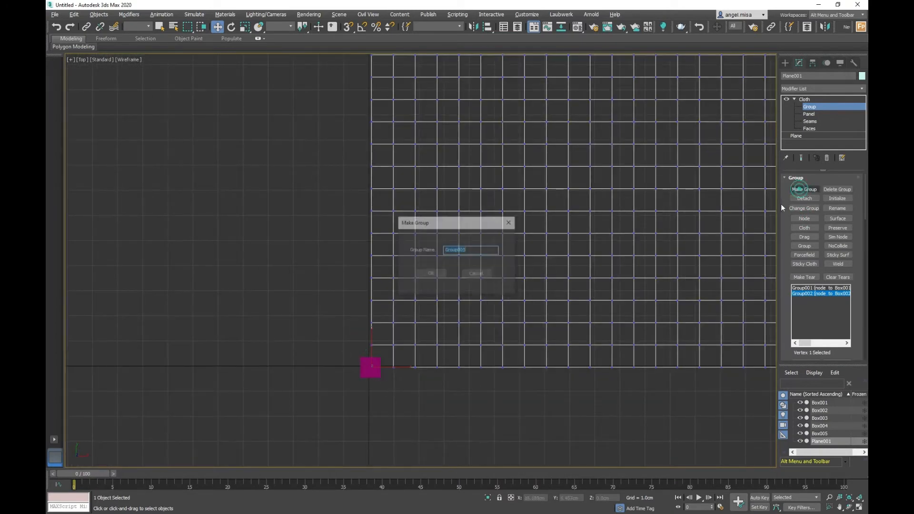
left_click(433, 271)
scroll(393, 253, "up", 5)
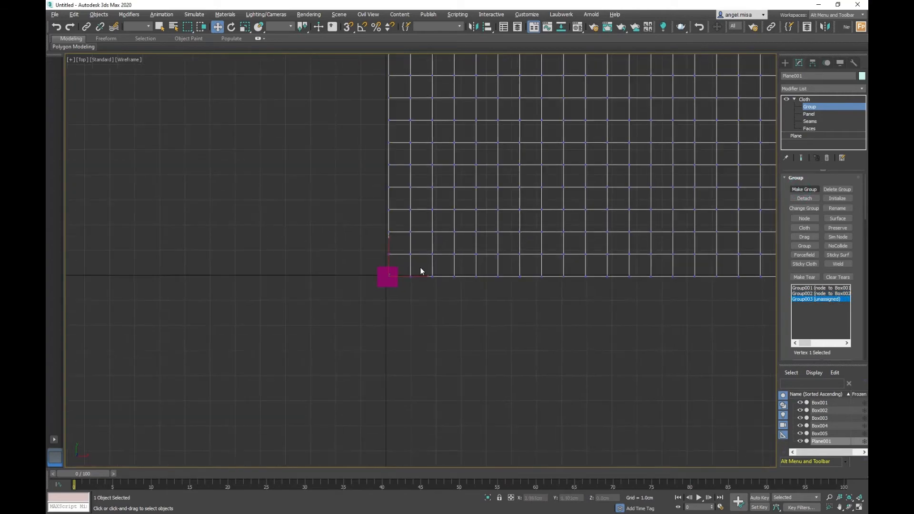
left_click(804, 219)
left_click(321, 302)
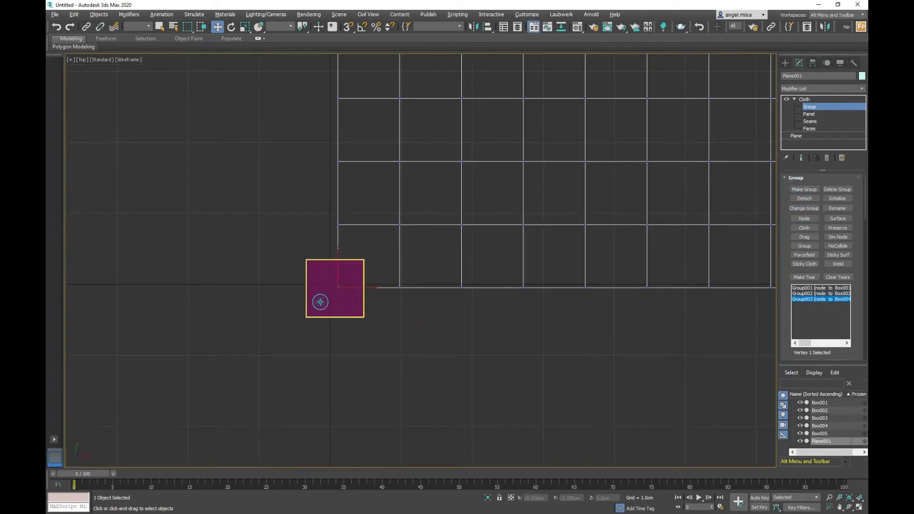
Make a cloth group from the plane's lower-right corner vertex and constrain it as a node to the box there.
scroll(320, 301, "down", 4)
middle_click_drag(705, 287, 524, 288)
scroll(664, 307, "up", 2)
middle_click_drag(664, 307, 489, 298)
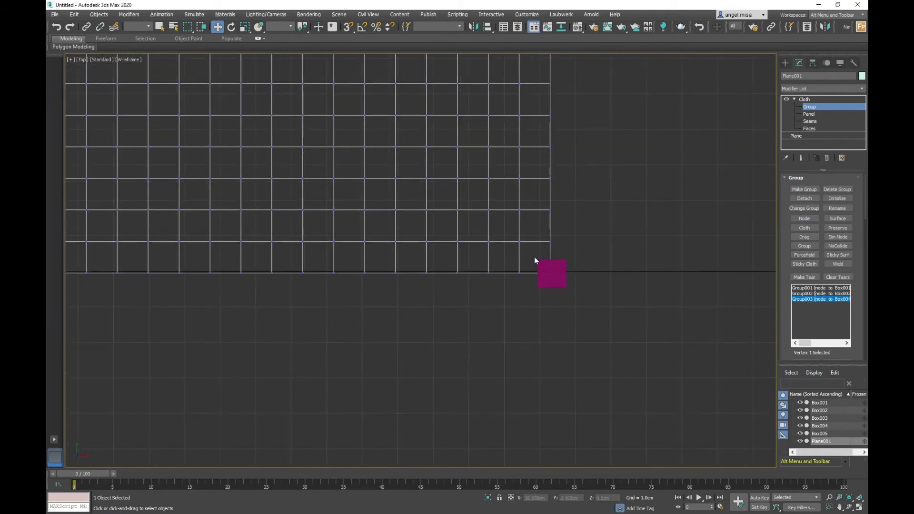
left_click_drag(534, 257, 576, 294)
left_click(804, 189)
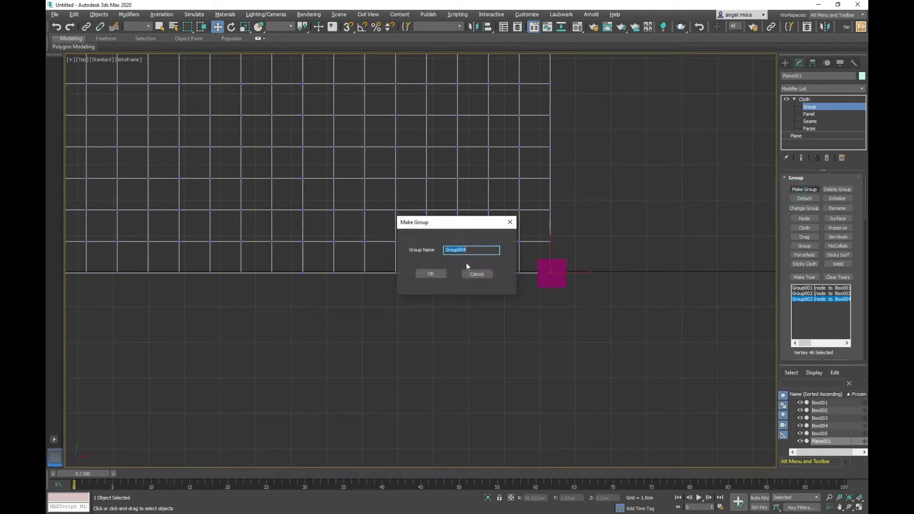
left_click(432, 272)
left_click(804, 218)
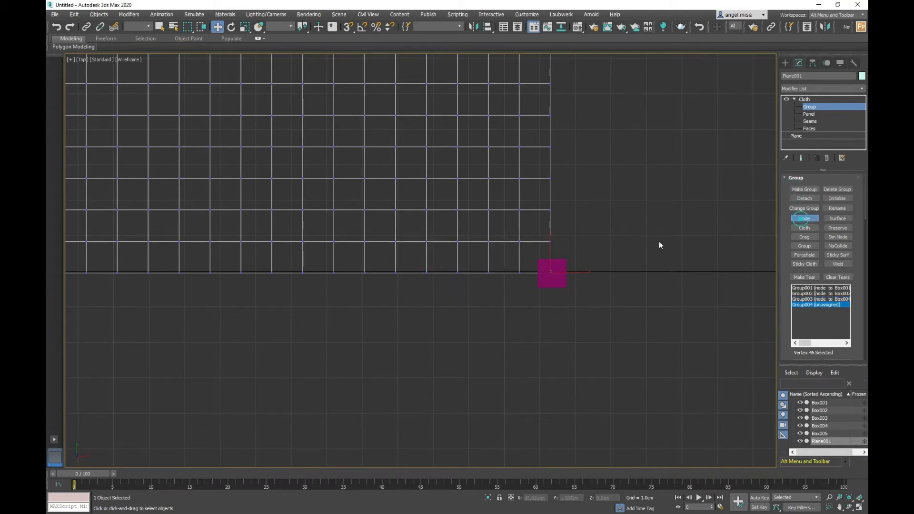
left_click(563, 262)
Make a cloth group from the plane vertex inside the centre box and constrain it as a node to that box.
scroll(472, 320, "down", 3)
middle_click_drag(420, 208, 470, 320)
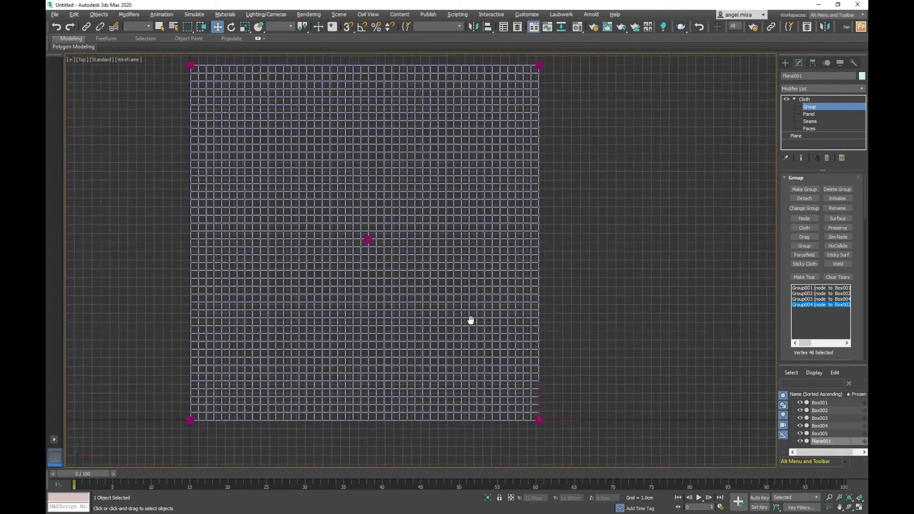
scroll(372, 241, "up", 4)
middle_click_drag(286, 268, 357, 273)
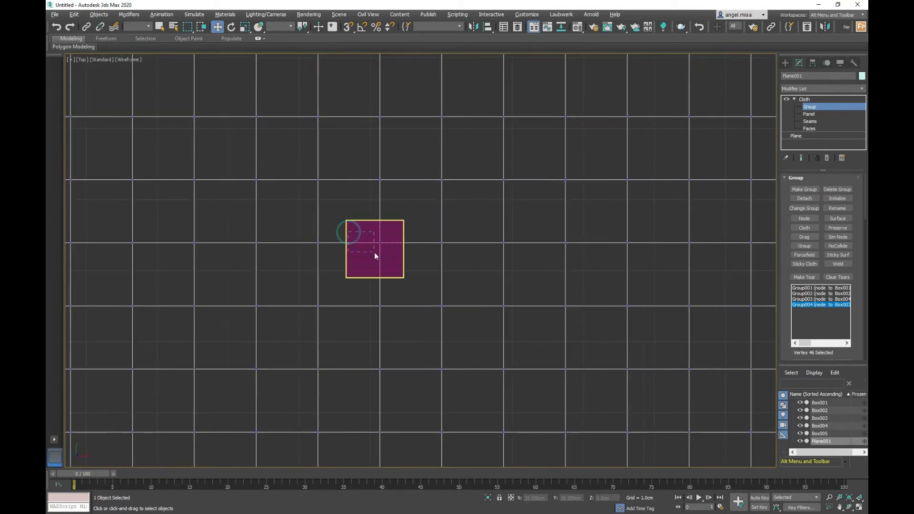
left_click(797, 190)
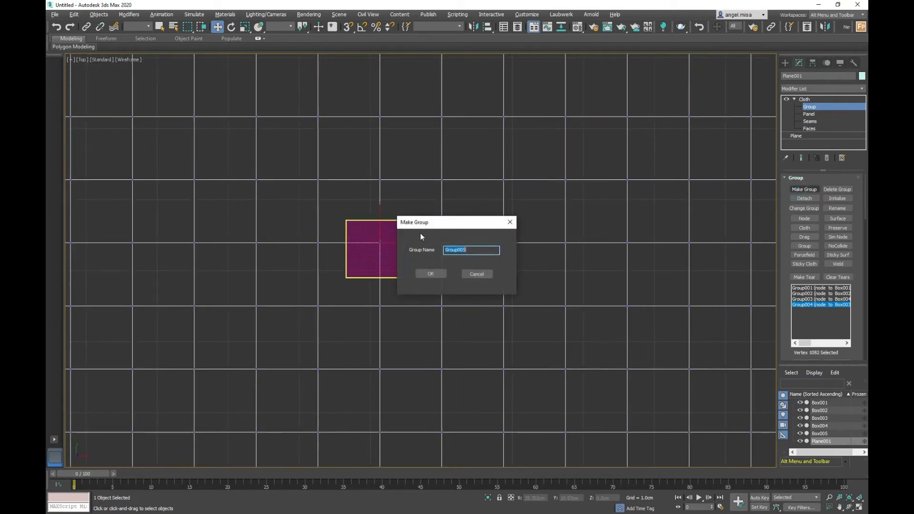
left_click(429, 275)
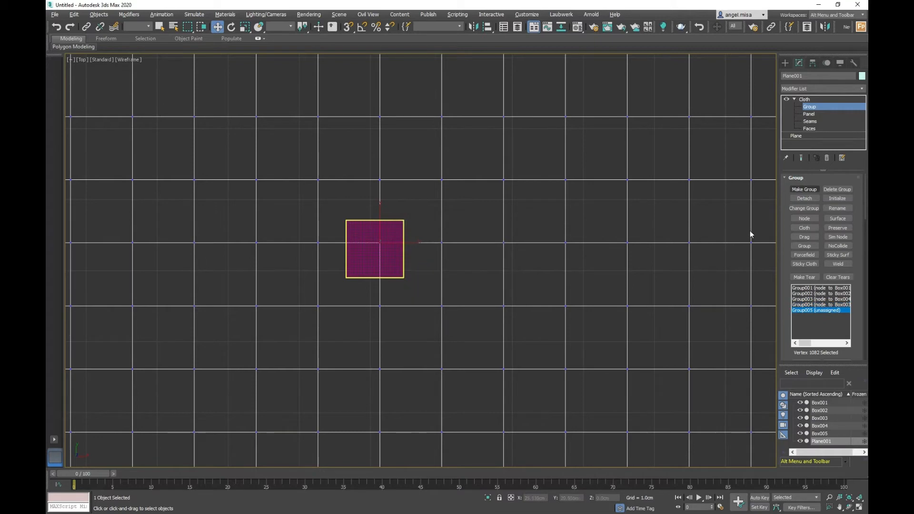
left_click(808, 219)
left_click(398, 228)
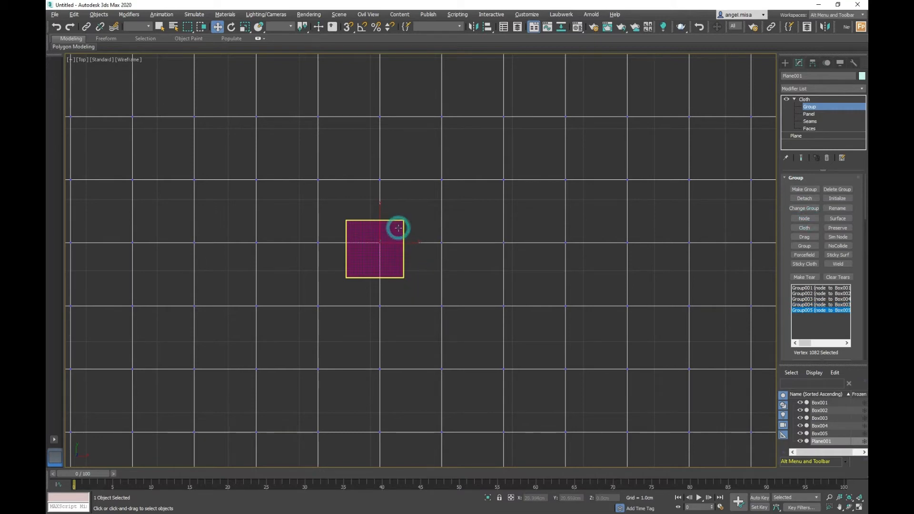
scroll(398, 229, "up", 5)
middle_click_drag(435, 281, 439, 242)
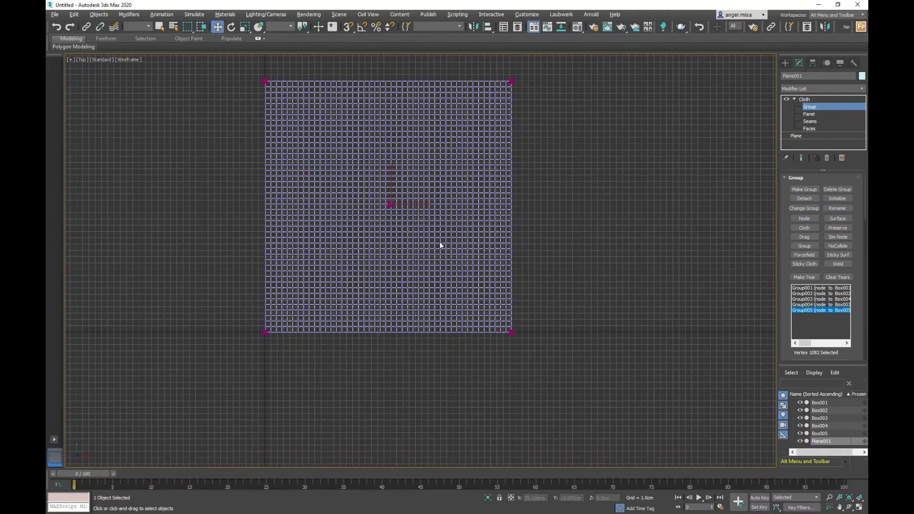
Leave the Cloth modifier's Group level and check the plane and its attached boxes in the perspective view.
left_click(794, 99)
middle_click_drag(395, 175, 405, 193)
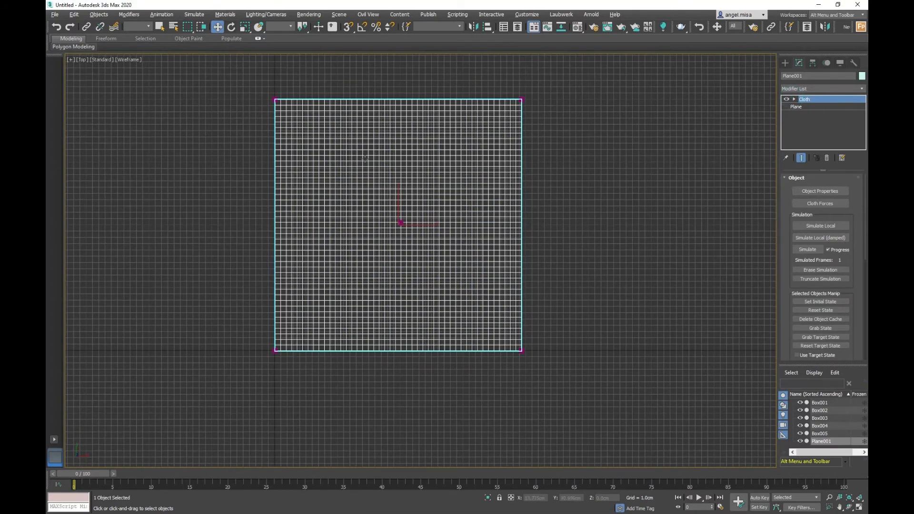
middle_click_drag(365, 159, 373, 186)
key("alt+w")
middle_click(518, 308)
key("alt+w")
middle_click_drag(487, 259, 466, 243)
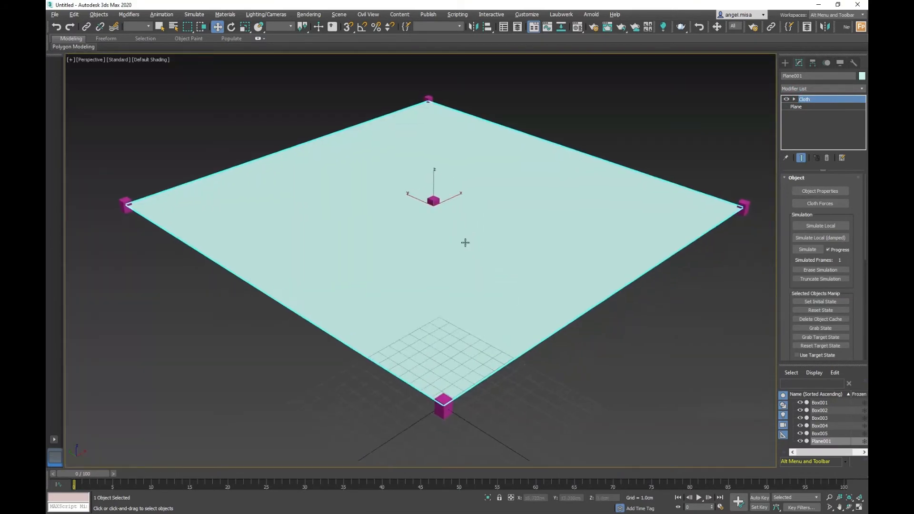
middle_click_drag(467, 125, 449, 147)
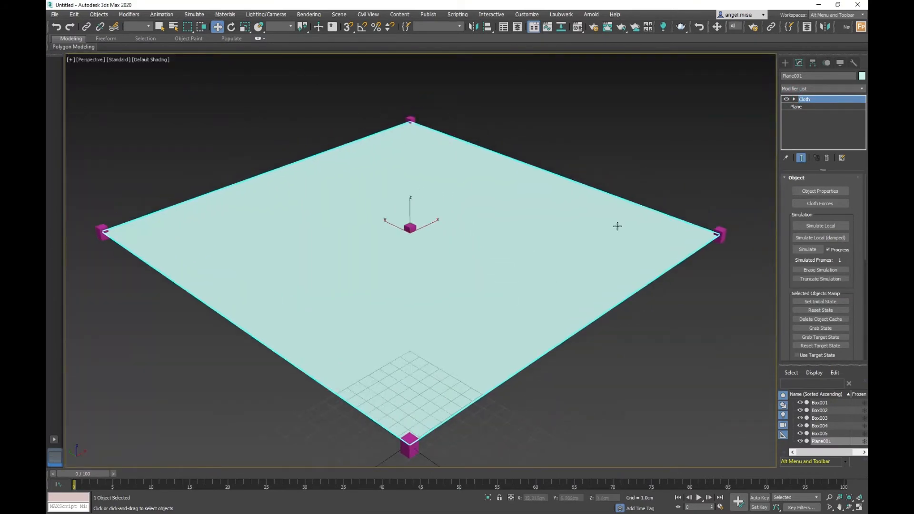
right_click(619, 404)
left_click(549, 404)
left_click(410, 445)
key("alt+w")
key("alt+w")
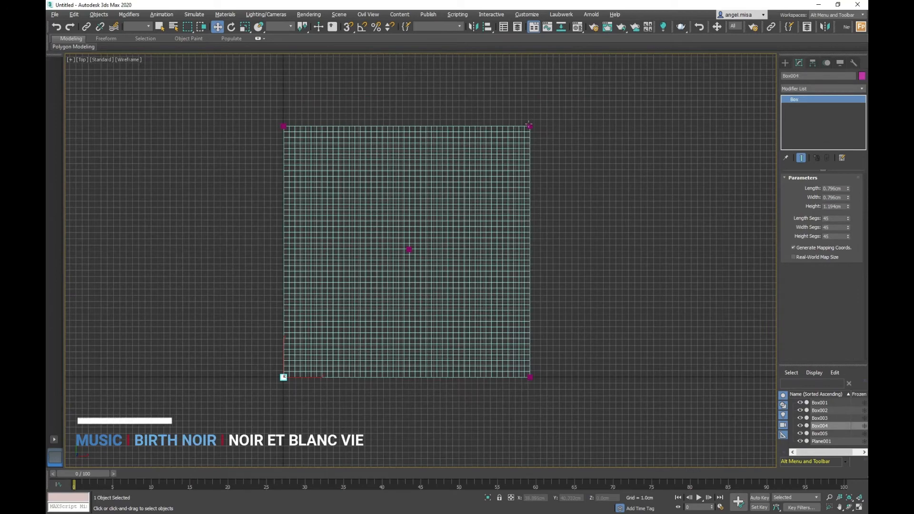
With Auto Key on at frame 50, move the upper-right corner box outward about 9 cm in X and 16 cm in Y.
left_click(529, 127)
middle_click_drag(541, 122, 531, 162)
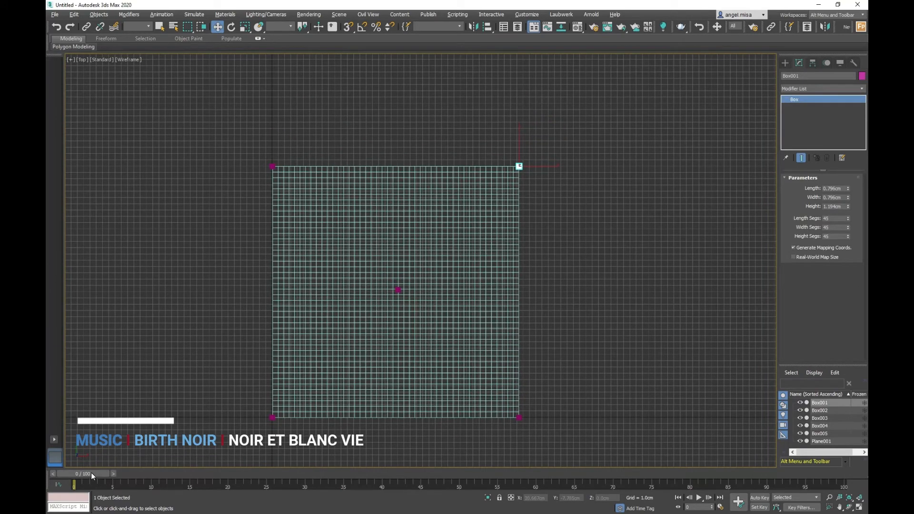
left_click(759, 498)
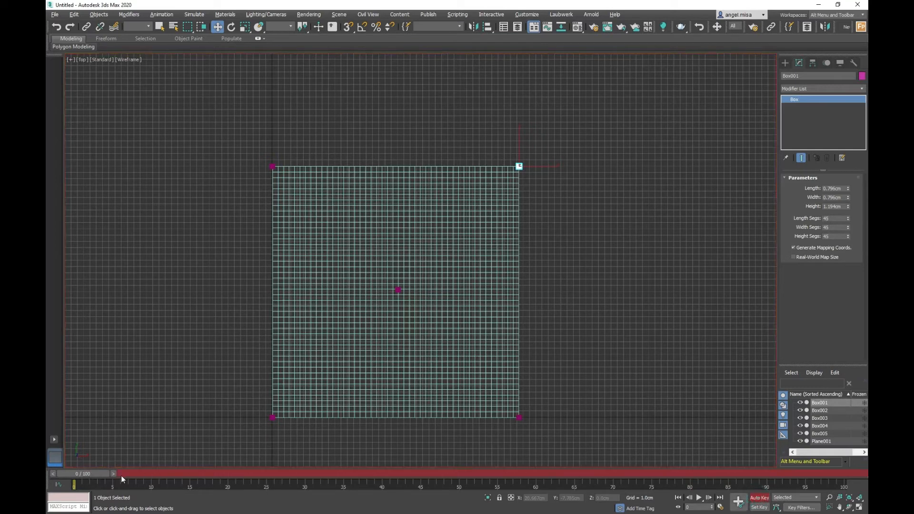
left_click_drag(93, 474, 376, 446)
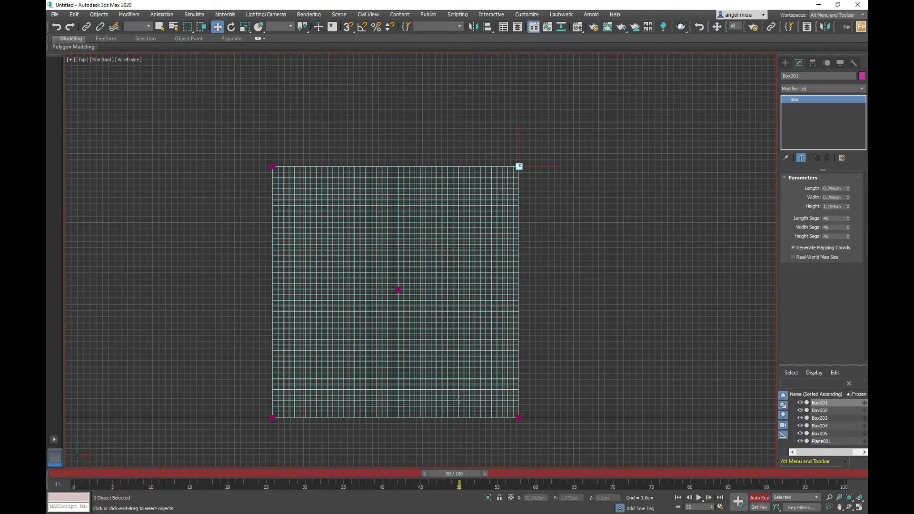
left_click(219, 28)
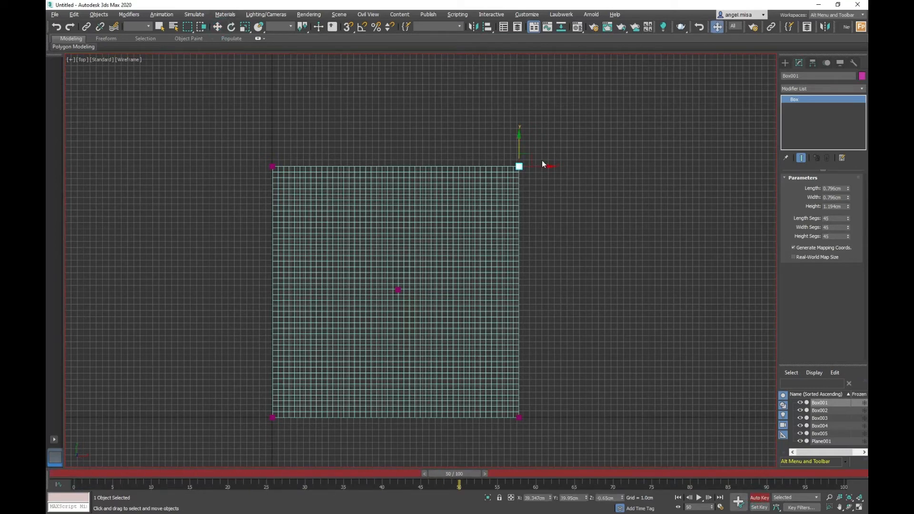
scroll(527, 183, "down", 3)
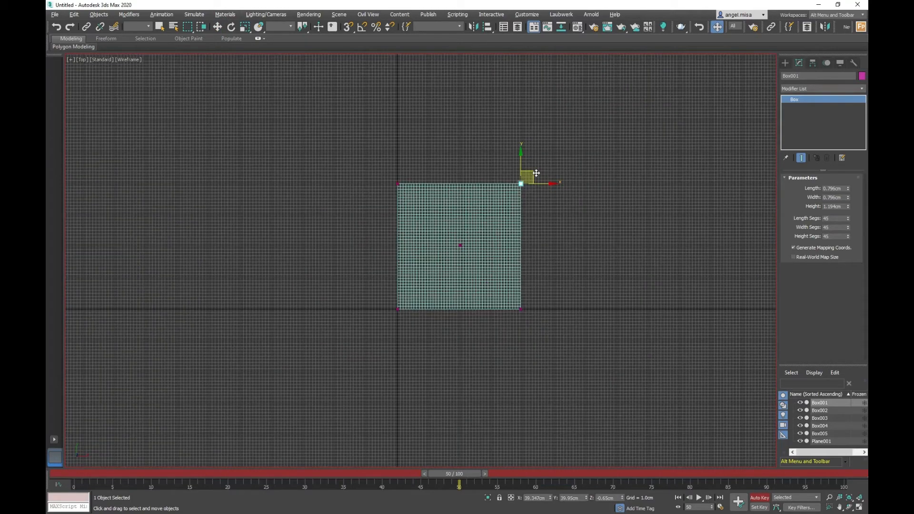
left_click_drag(536, 173, 563, 124)
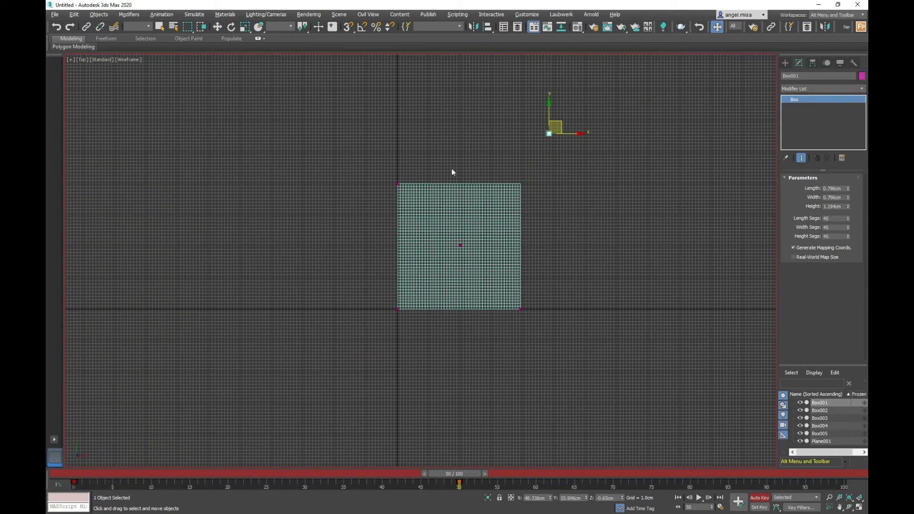
At frame 50, move the upper-left, lower-right and lower-left corner boxes diagonally outward from the plane in the top view.
left_click(398, 184)
left_click_drag(412, 174, 385, 129)
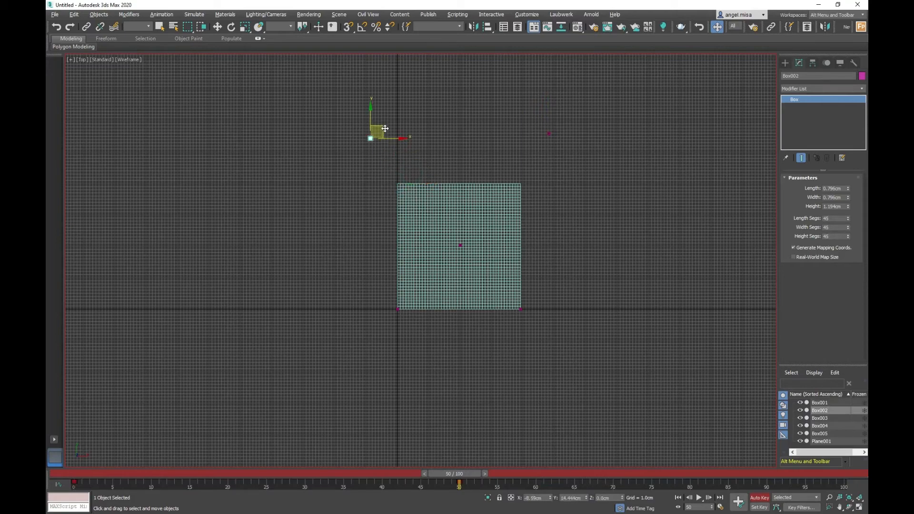
left_click(520, 310)
left_click_drag(533, 301, 565, 326)
left_click(398, 312)
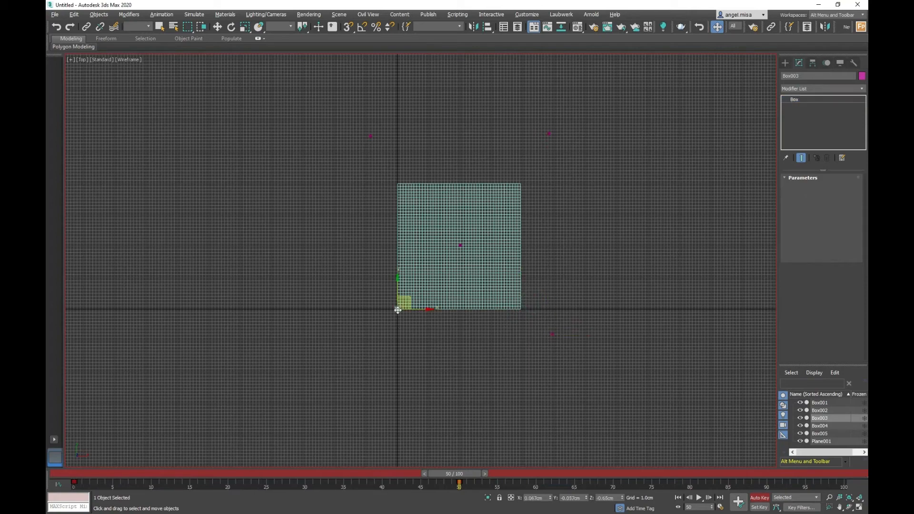
left_click_drag(411, 297, 385, 325)
scroll(458, 253, "up", 2)
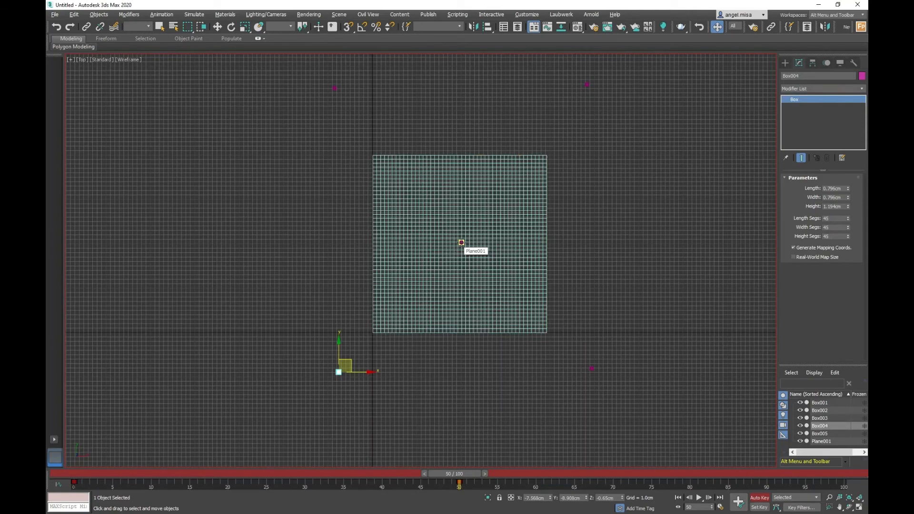
At frame 50, raise the centre box about 31 cm straight up in the front view.
left_click(461, 242)
key("alt+w")
middle_click(582, 207)
key("alt+w")
middle_click_drag(581, 207, 577, 204)
scroll(504, 259, "down", 5)
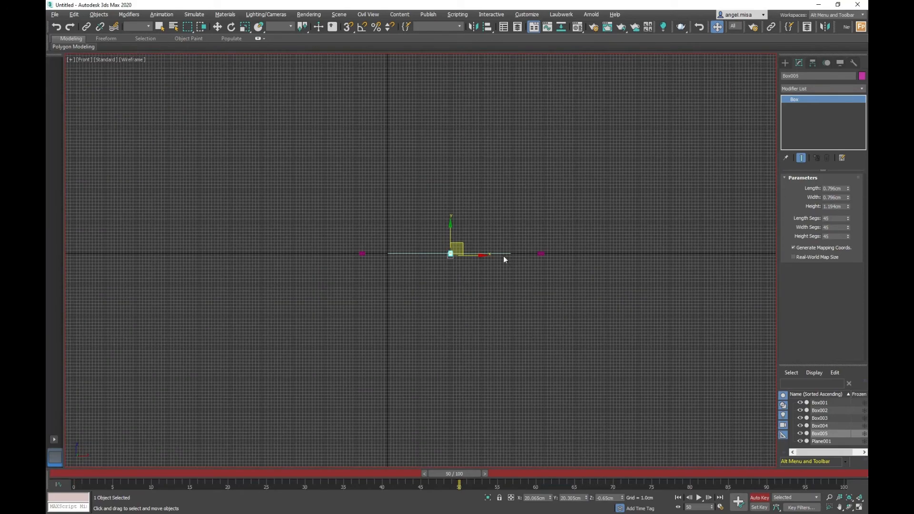
left_click_drag(451, 232, 459, 136)
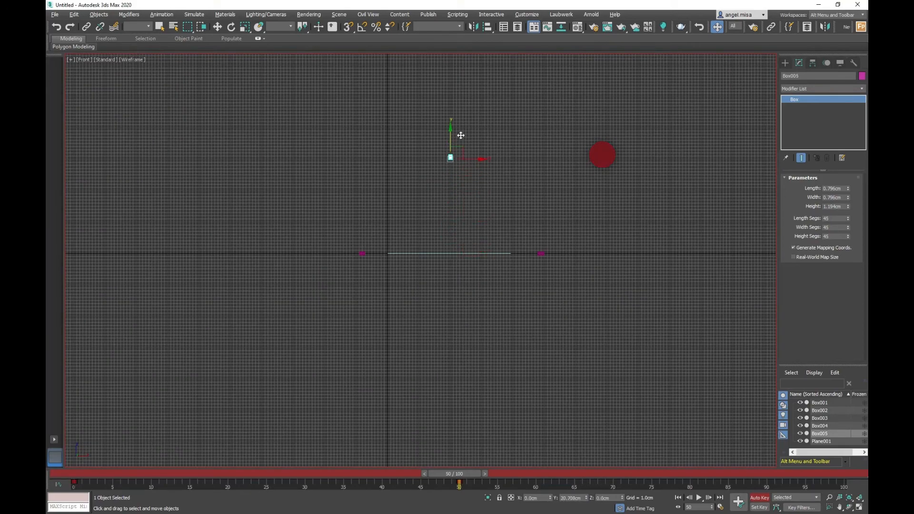
Turn off Auto Key and return the timeline to frame 0 in the perspective view.
key("alt+w")
middle_click(491, 351)
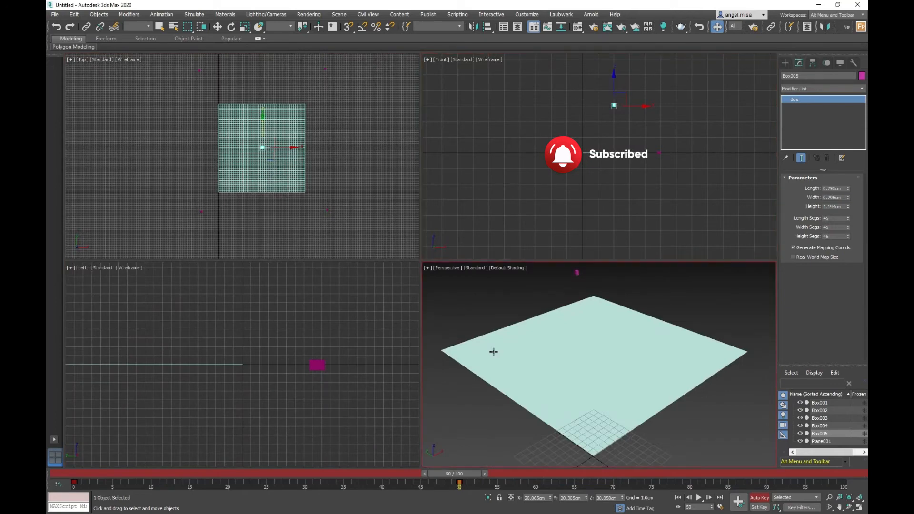
key("alt+w")
left_click(759, 497)
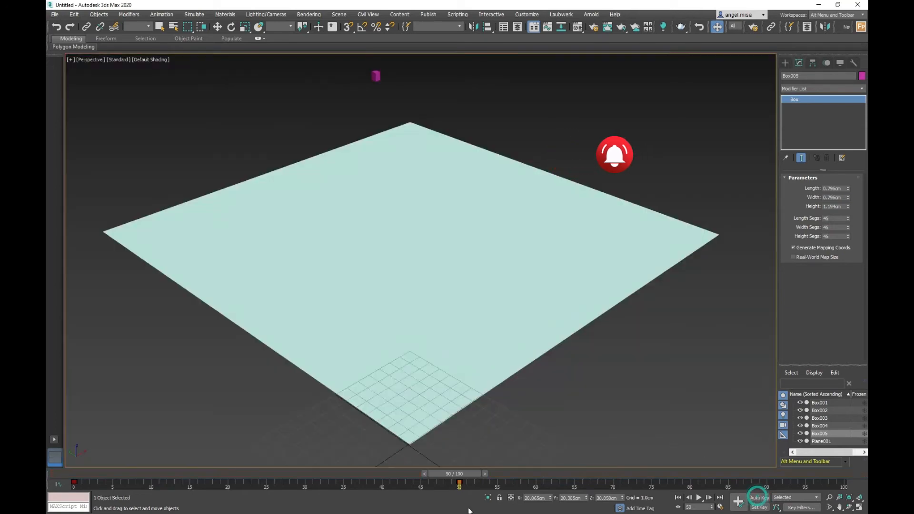
left_click_drag(453, 473, 46, 456)
scroll(476, 296, "down", 3)
middle_click_drag(476, 304, 457, 304)
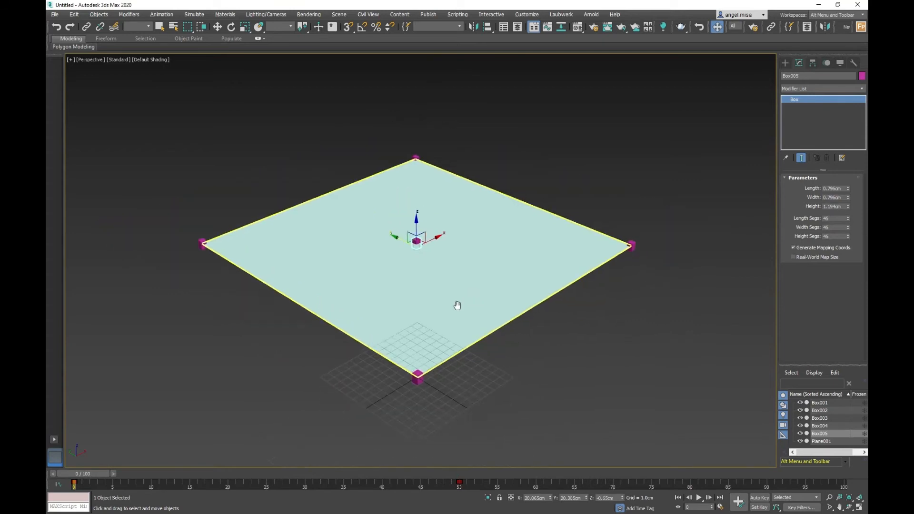
Review the plane's cloth simulation parameters, run the simulation and stop it at about frame 47.
left_click(509, 286)
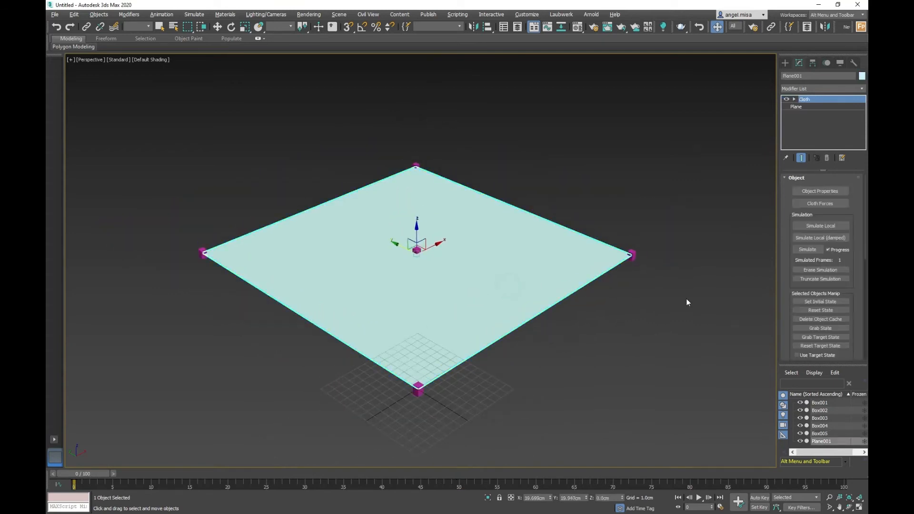
left_click_drag(786, 279, 776, 64)
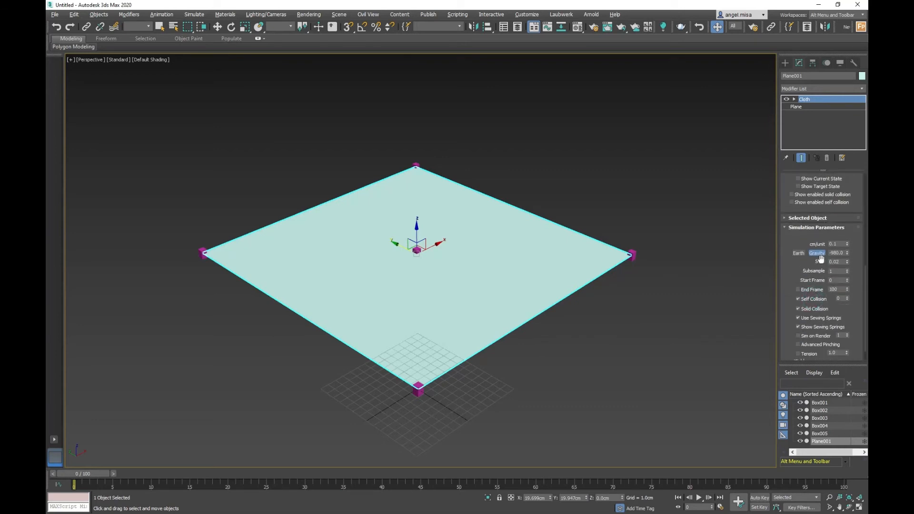
middle_click_drag(519, 301, 520, 311)
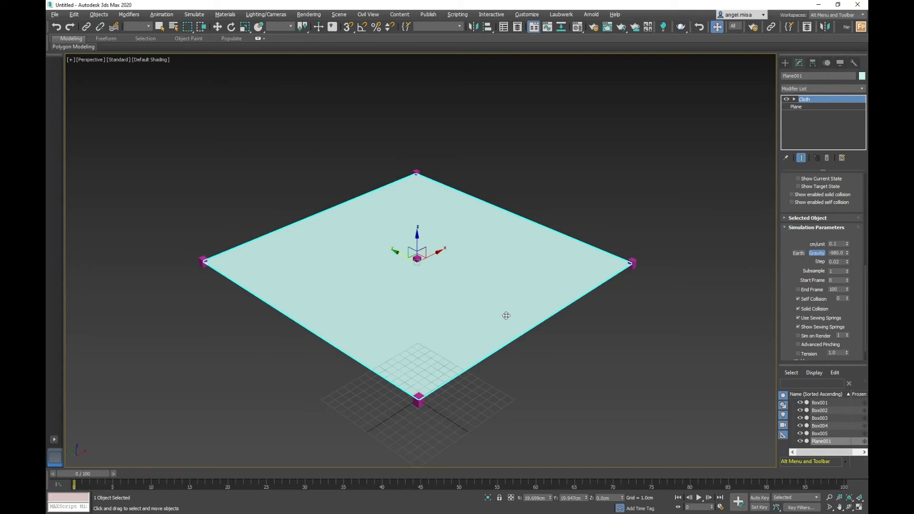
left_click_drag(791, 234, 801, 373)
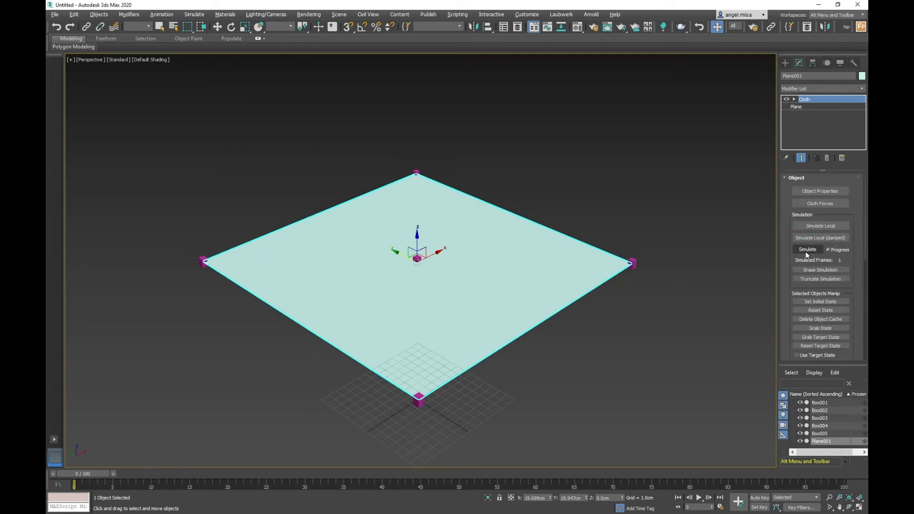
left_click(807, 251)
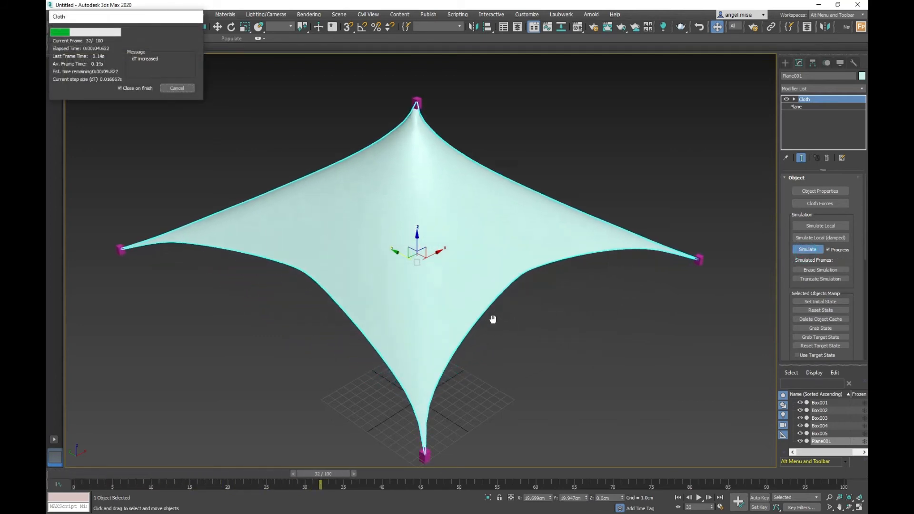
left_click(176, 88)
Set the timeline to frame 31, inspect the stretched cloth from several angles and clear the selection.
scroll(381, 200, "down", 3)
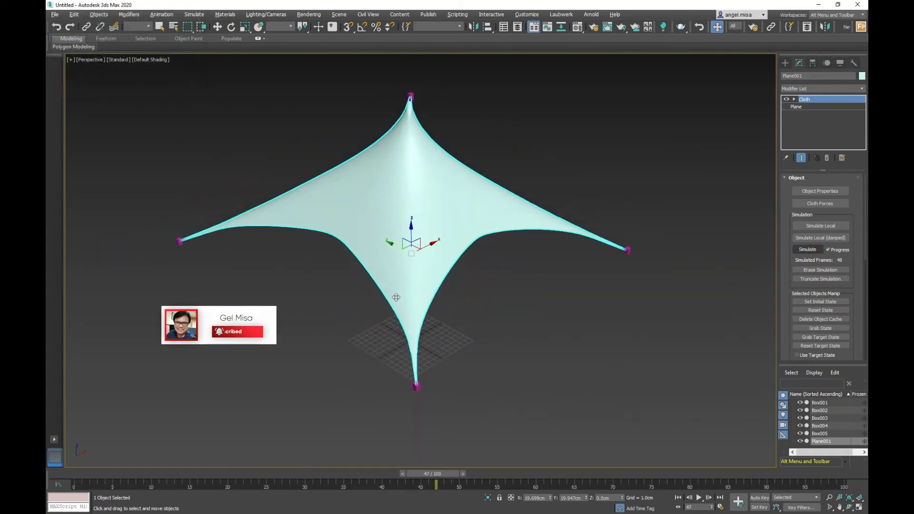
middle_click_drag(395, 295, 457, 293, "alt")
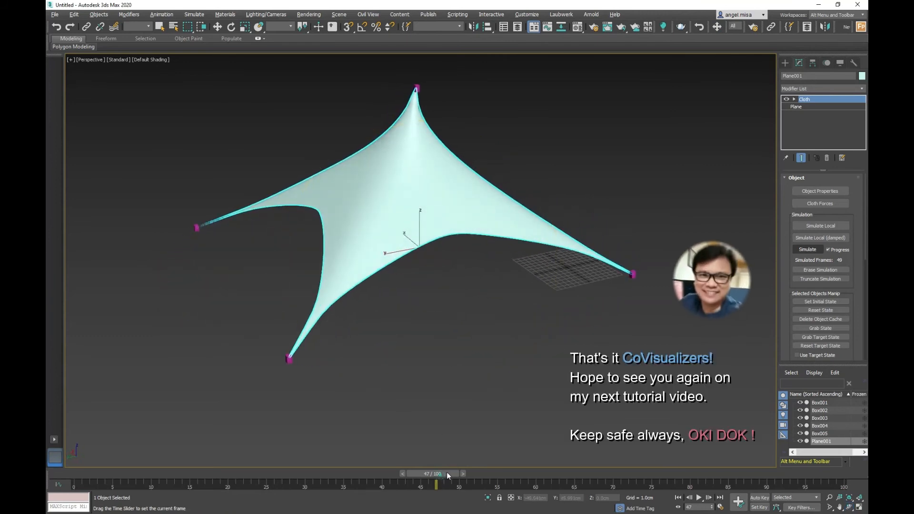
left_click_drag(447, 472, 323, 463)
middle_click_drag(376, 334, 400, 319, "alt")
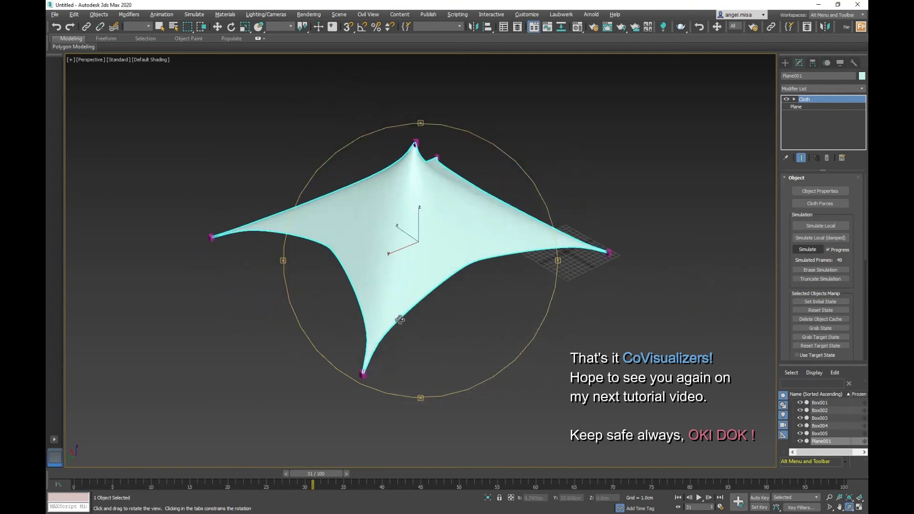
middle_click_drag(444, 282, 435, 303, "alt")
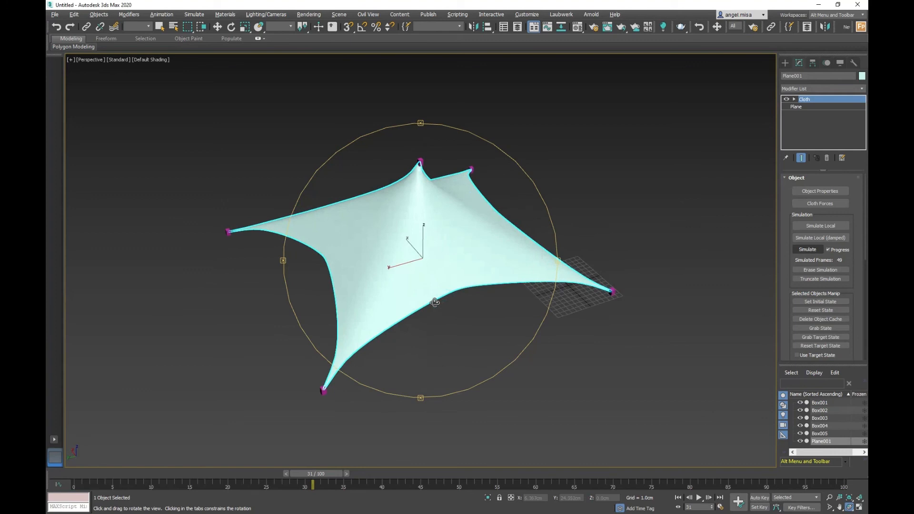
left_click(466, 337)
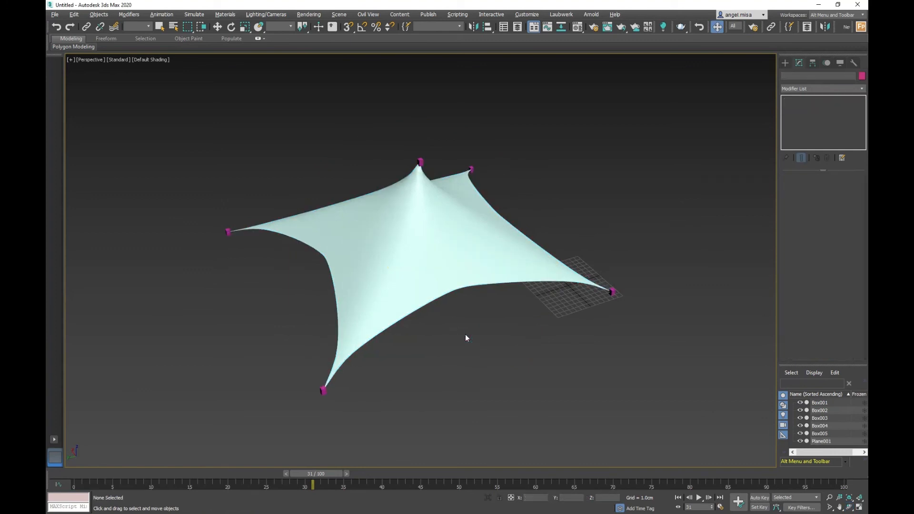